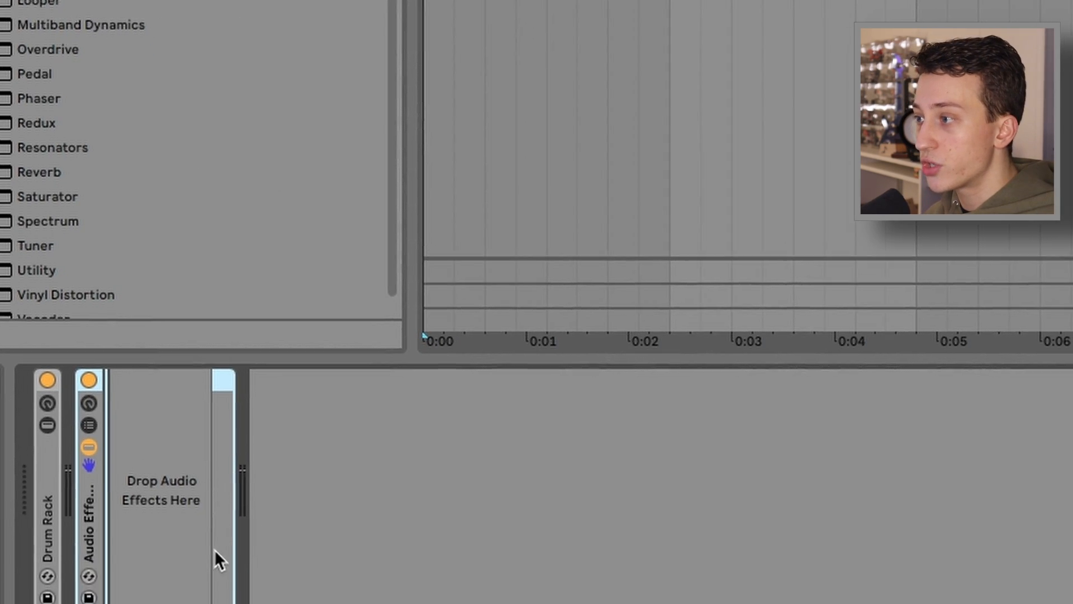
Remove the empty Audio Effect Rack and group an EQ Eight, with band 1 shaped as a resonant low cut, into a new rack
key("Delete")
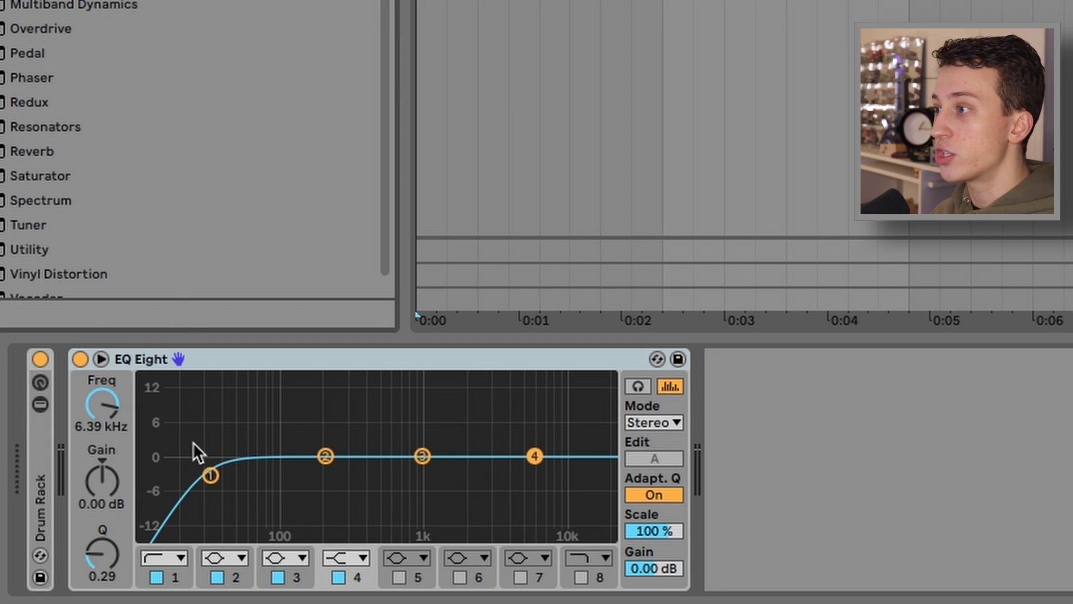
left_click_drag(211, 475, 279, 452)
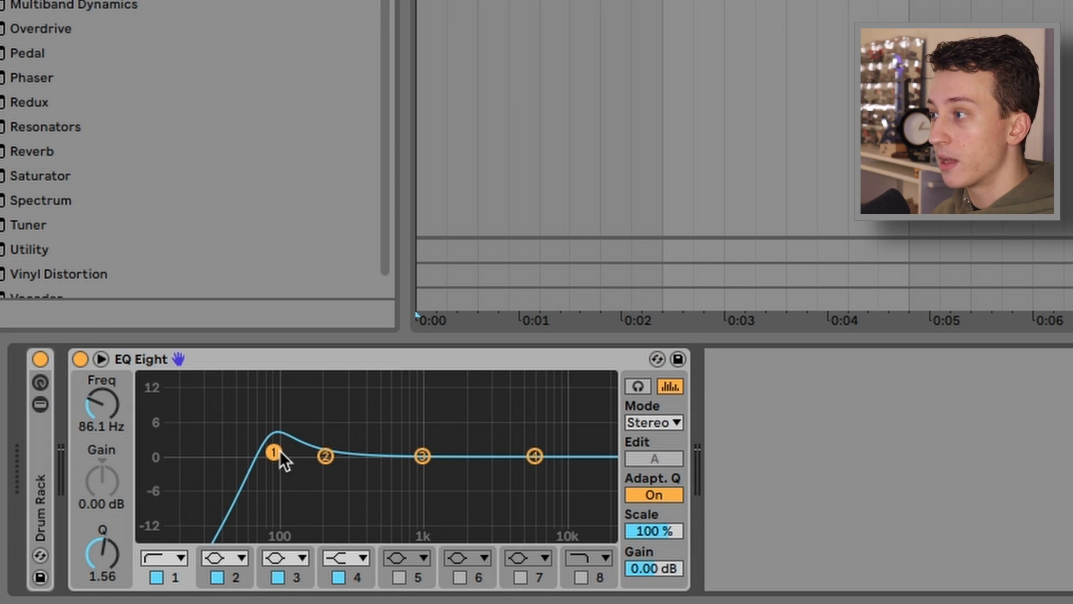
left_click(249, 354)
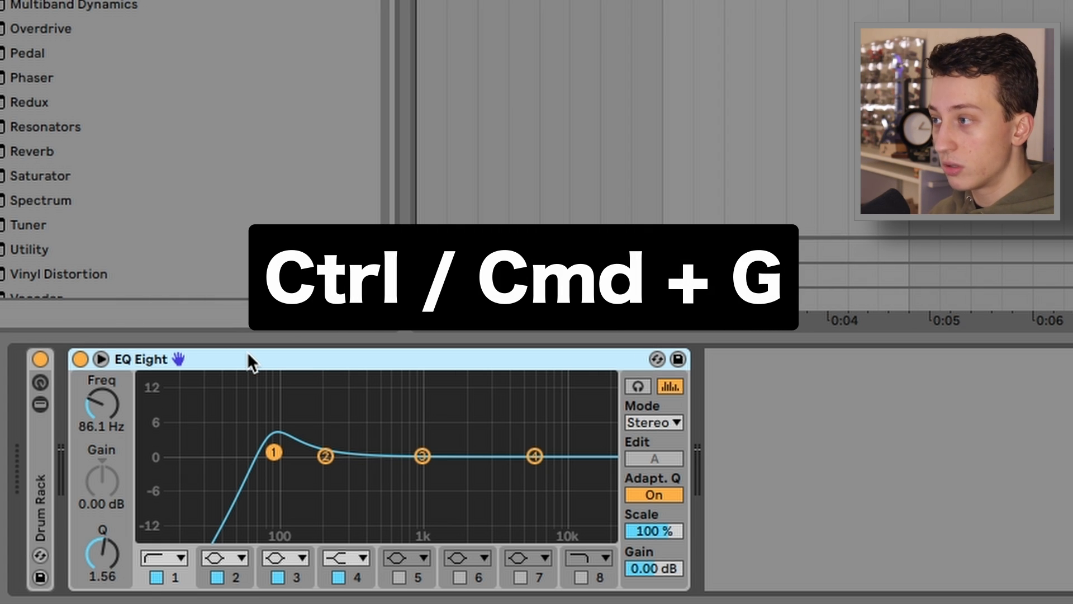
key("ctrl+g")
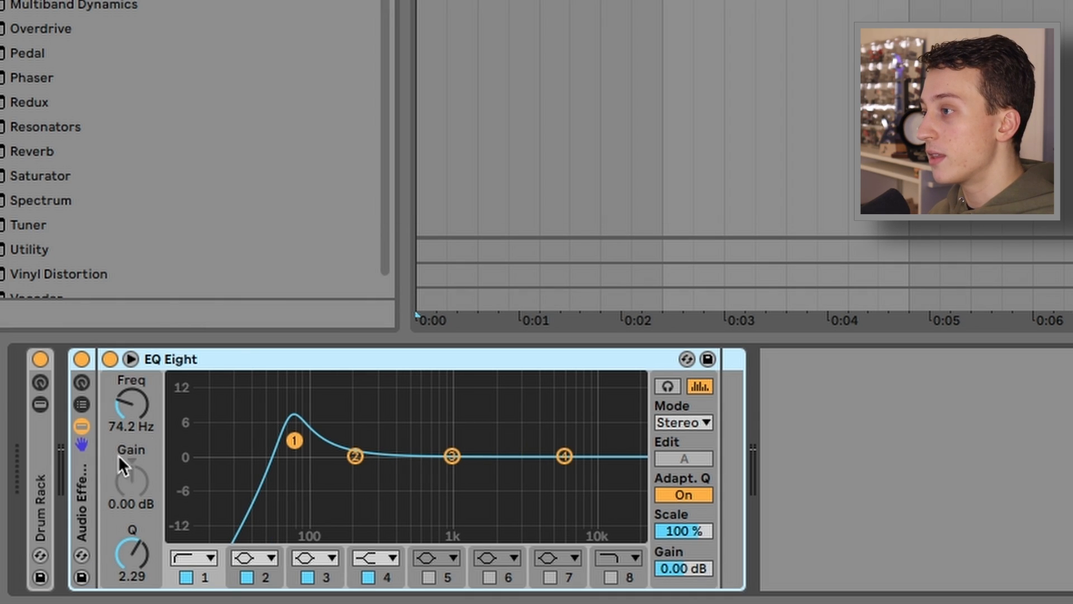
Show the rack's chain list and macro controls, and shape EQ Eight band 1 to about 80.8 Hz with Q 0.89
left_click(85, 411)
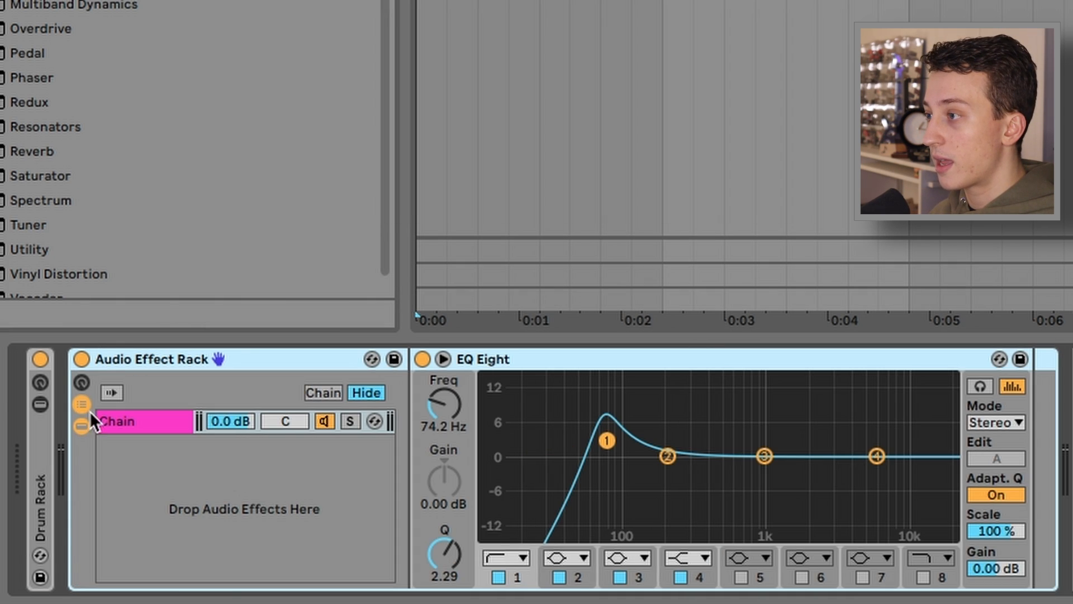
left_click(128, 422)
left_click(83, 387)
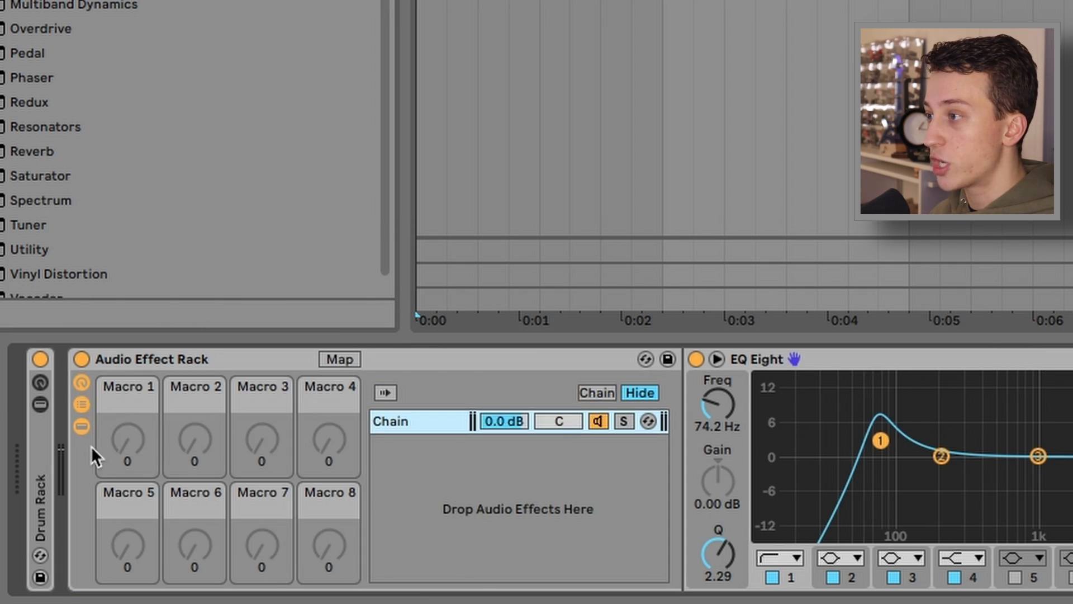
left_click_drag(881, 440, 885, 469)
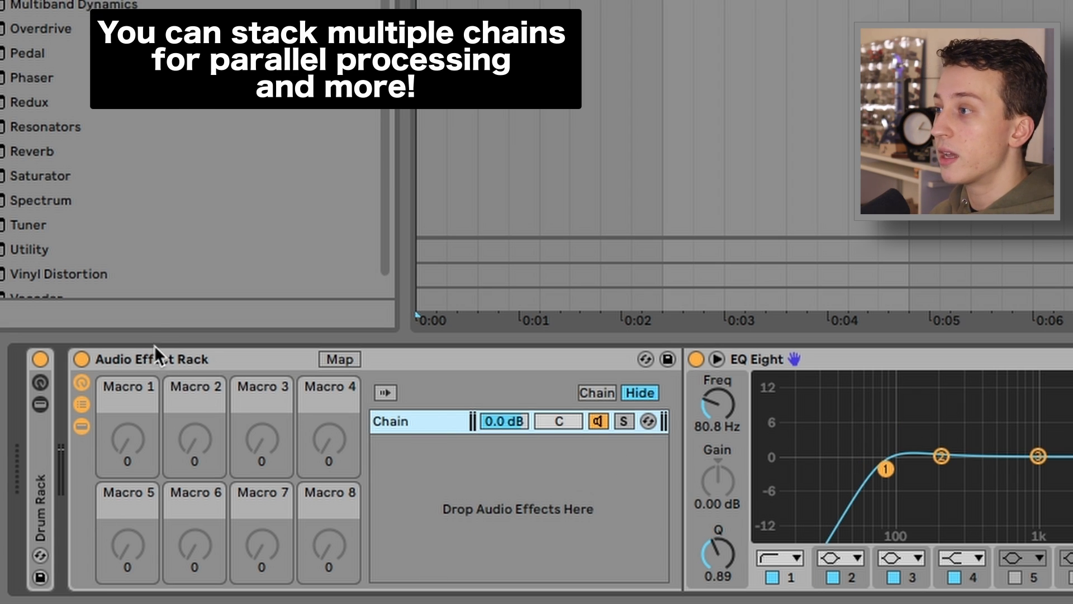
Duplicate the rack's chain twice and undo both duplications
left_click(150, 358)
left_click(433, 445)
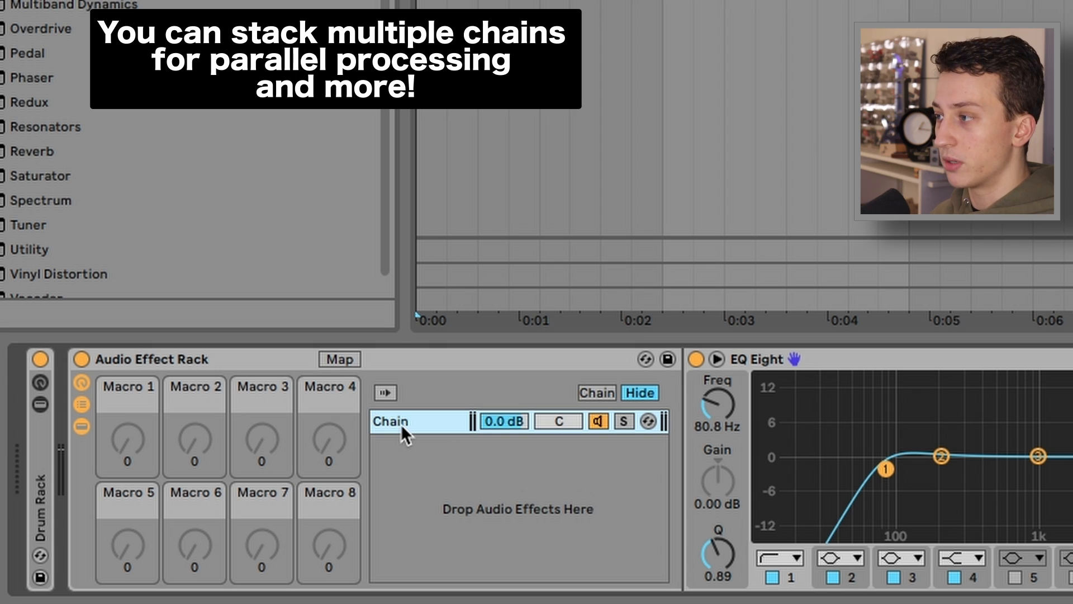
key("super+d")
key("super+d")
key("super+z")
key("super+z")
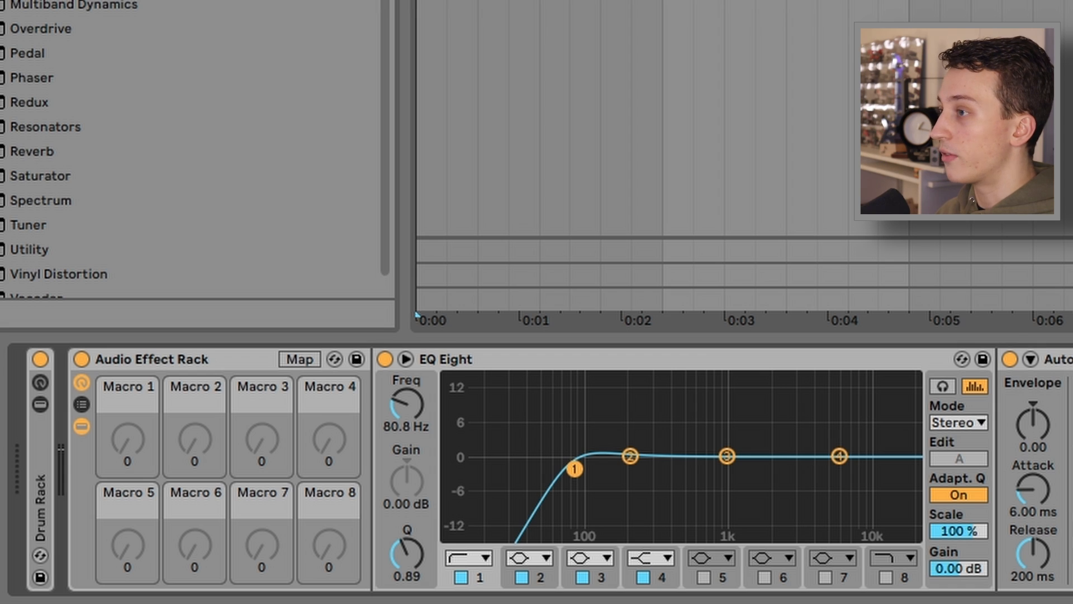
Pull Auto Filter's cutoff down and, during playback, move EQ Eight band 1 to about 323 Hz with Q 2.61
left_click(276, 377)
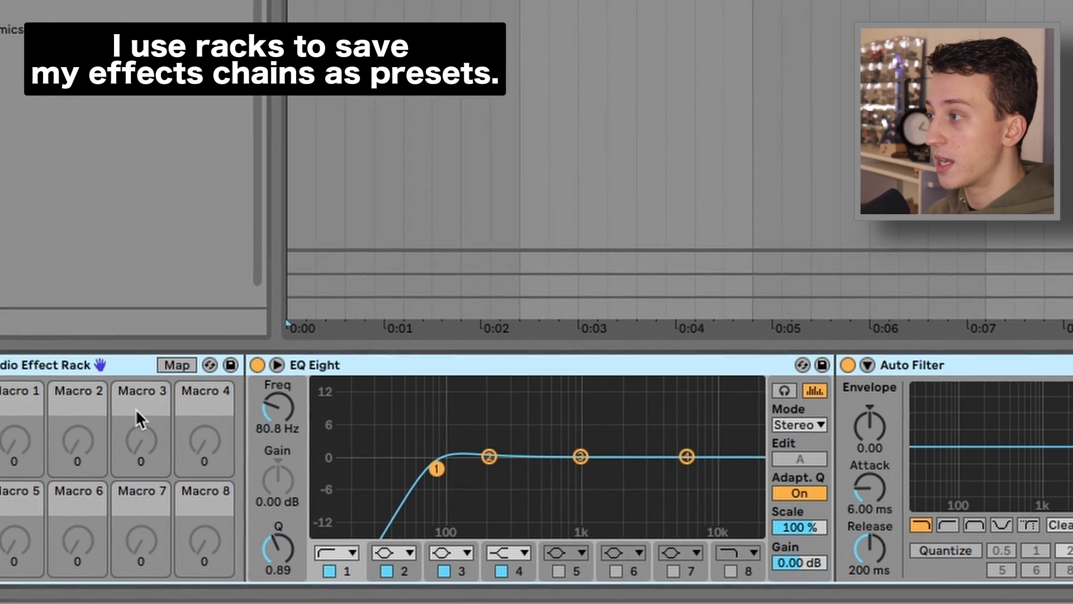
left_click_drag(931, 416, 939, 448)
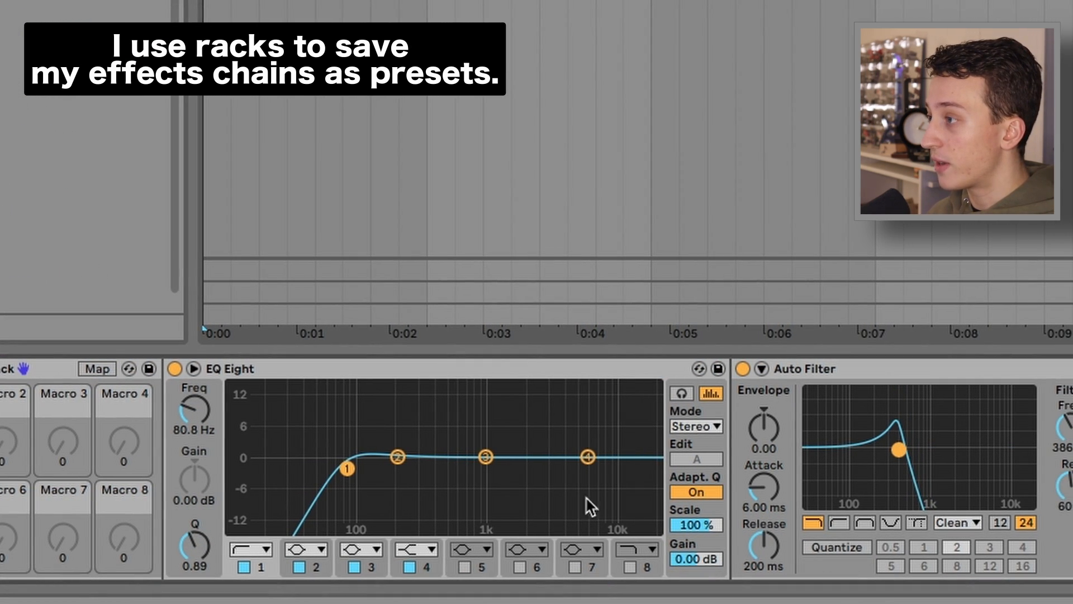
left_click_drag(375, 466, 479, 432)
key("space")
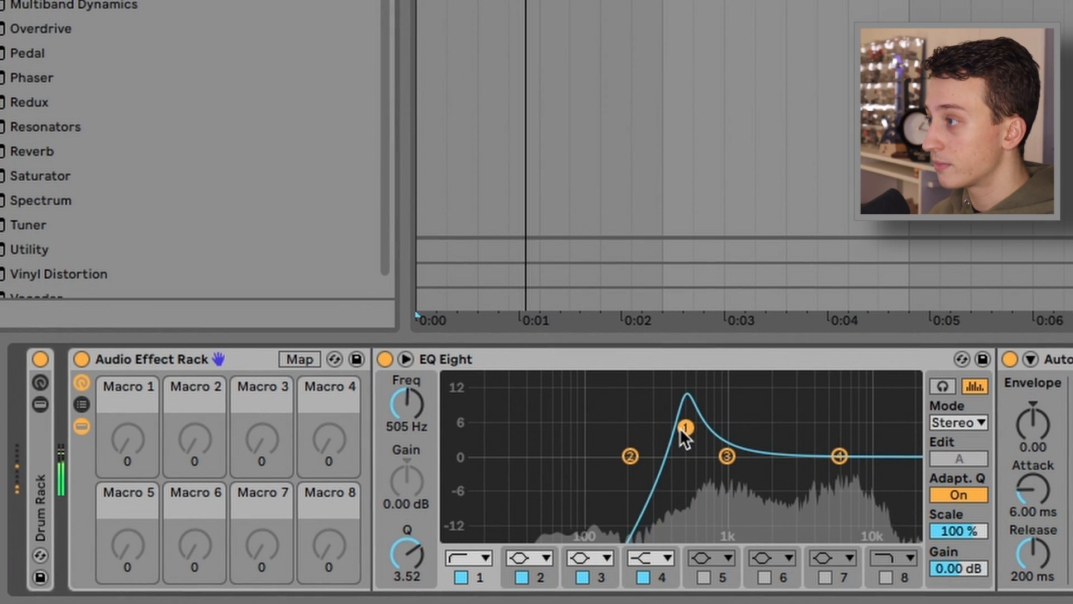
left_click_drag(684, 437, 657, 435)
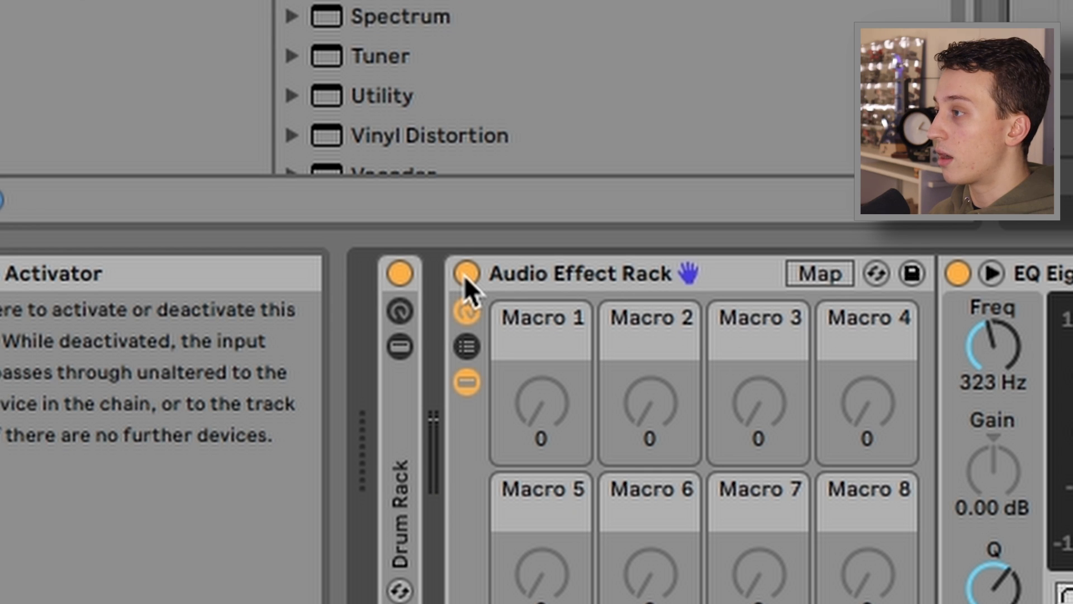
Bypass and re-enable the whole Audio Effect Rack several times during playback to compare the processed and unprocessed drums
left_click(465, 274)
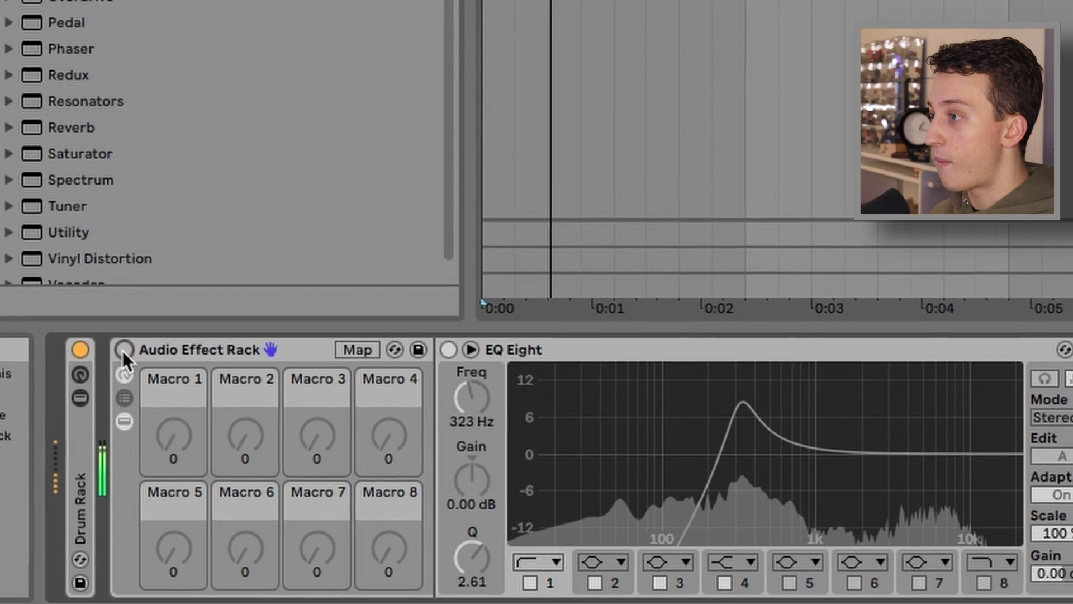
left_click(124, 350)
left_click(123, 350)
left_click(124, 350)
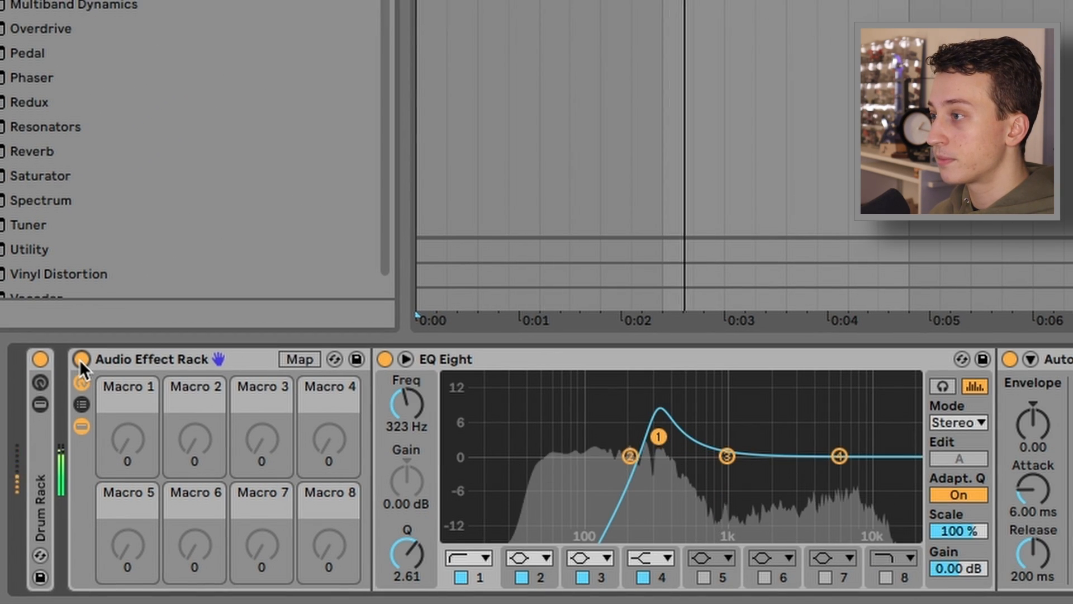
left_click(80, 360)
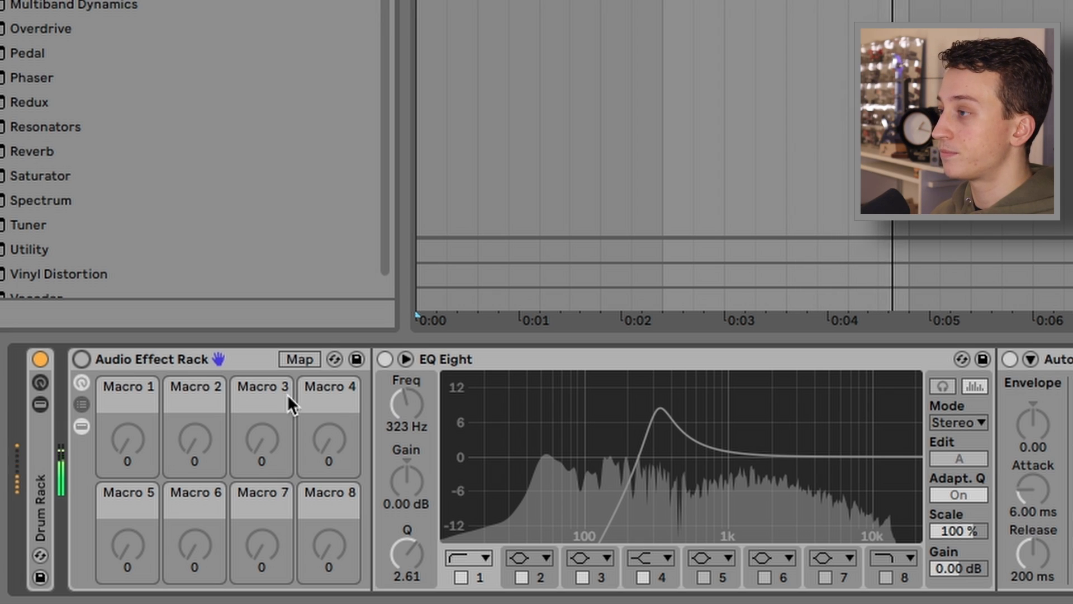
left_click(82, 359)
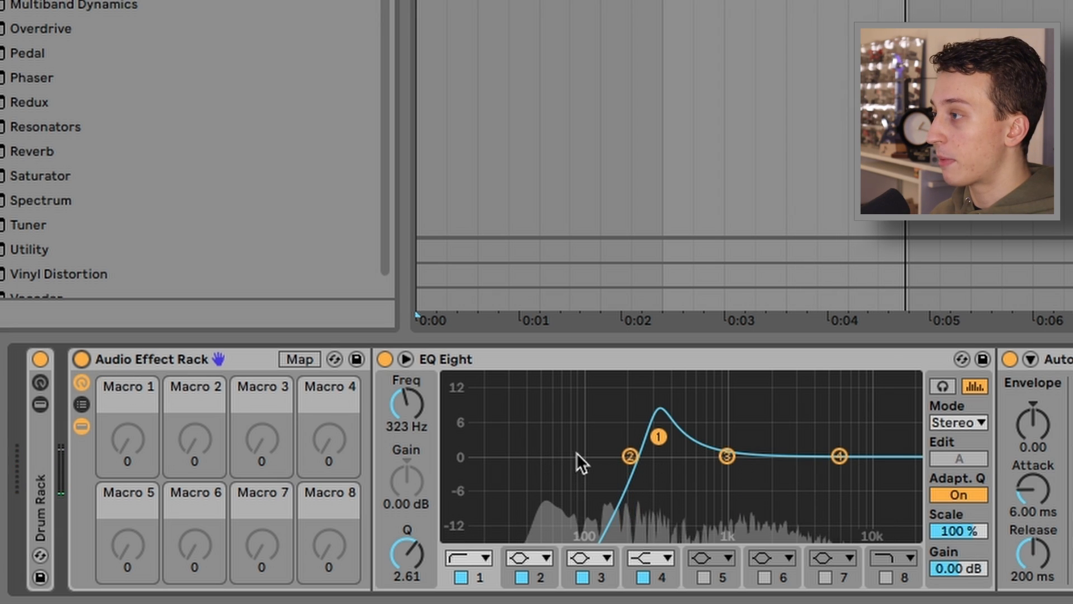
Set EQ Eight band 1 to about 29 Hz with Q 0.32 and Auto Filter's frequency to about 682 Hz
left_click_drag(662, 437, 512, 499)
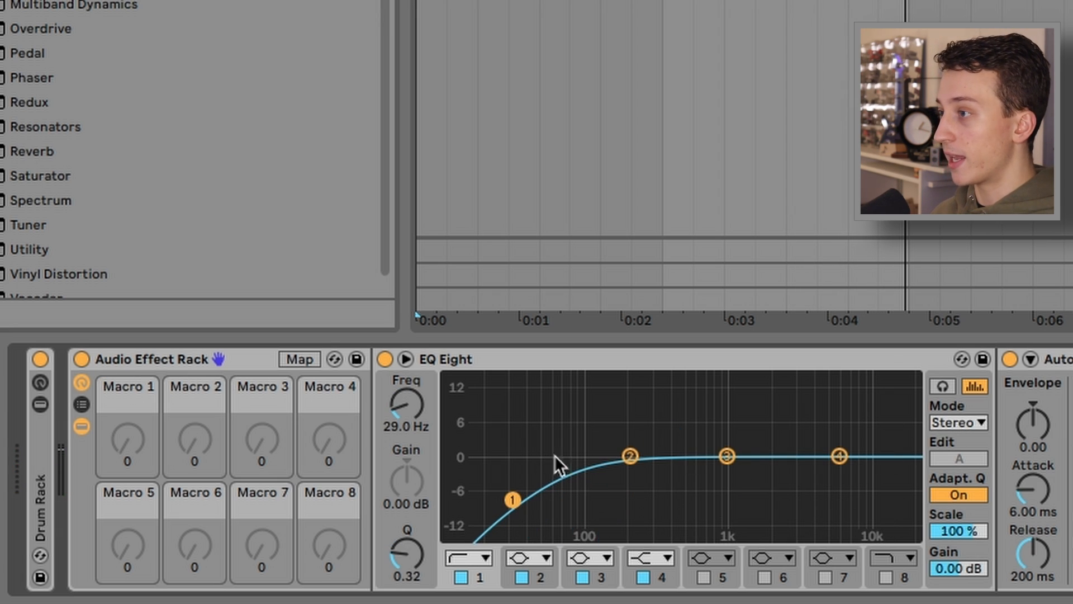
key("Delete")
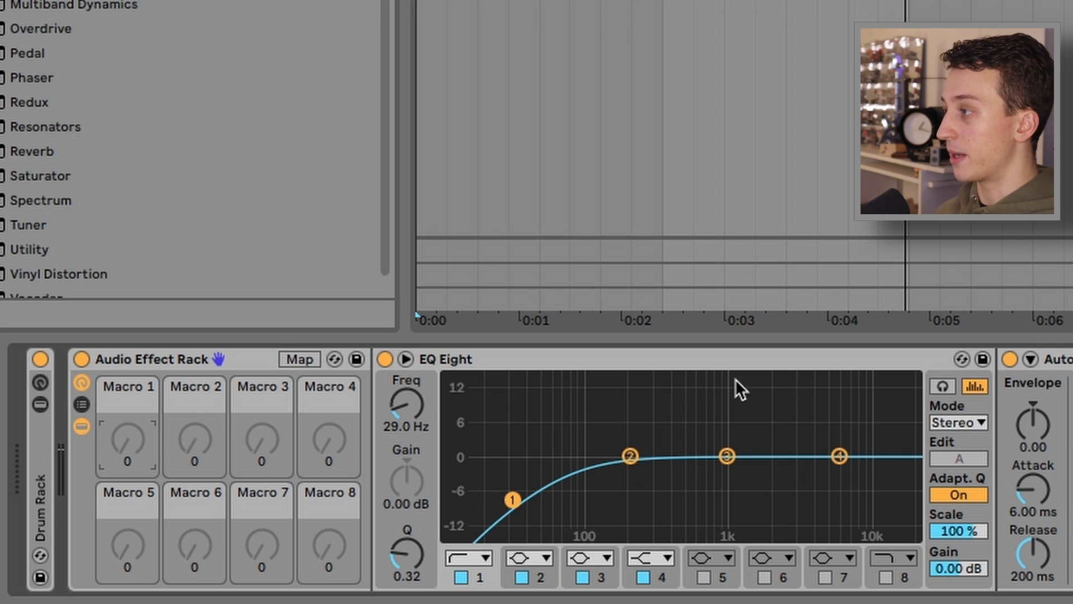
left_click(200, 442)
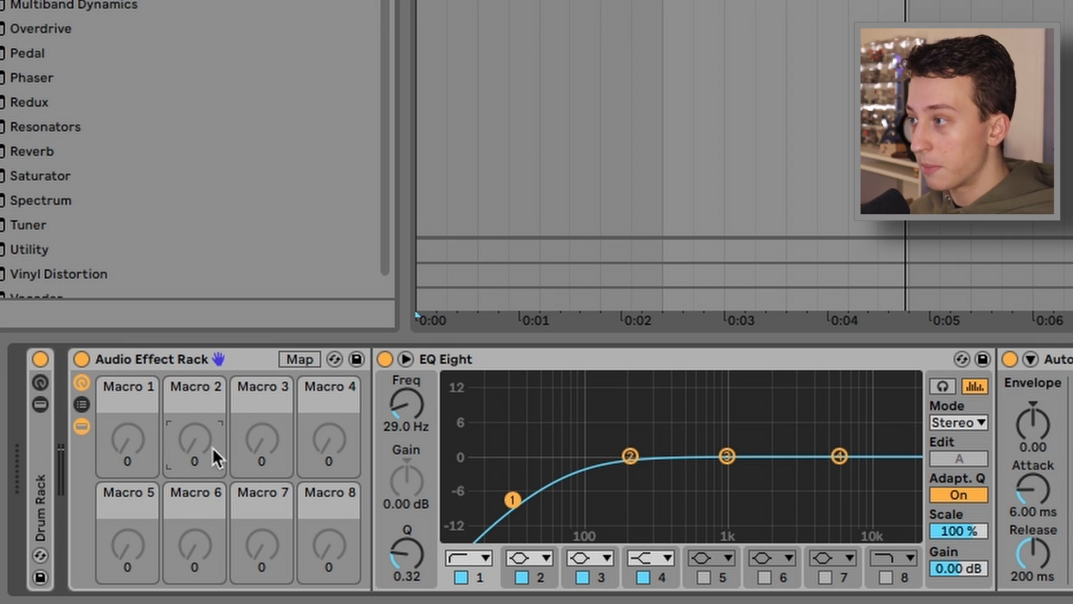
left_click_drag(212, 446, 193, 467)
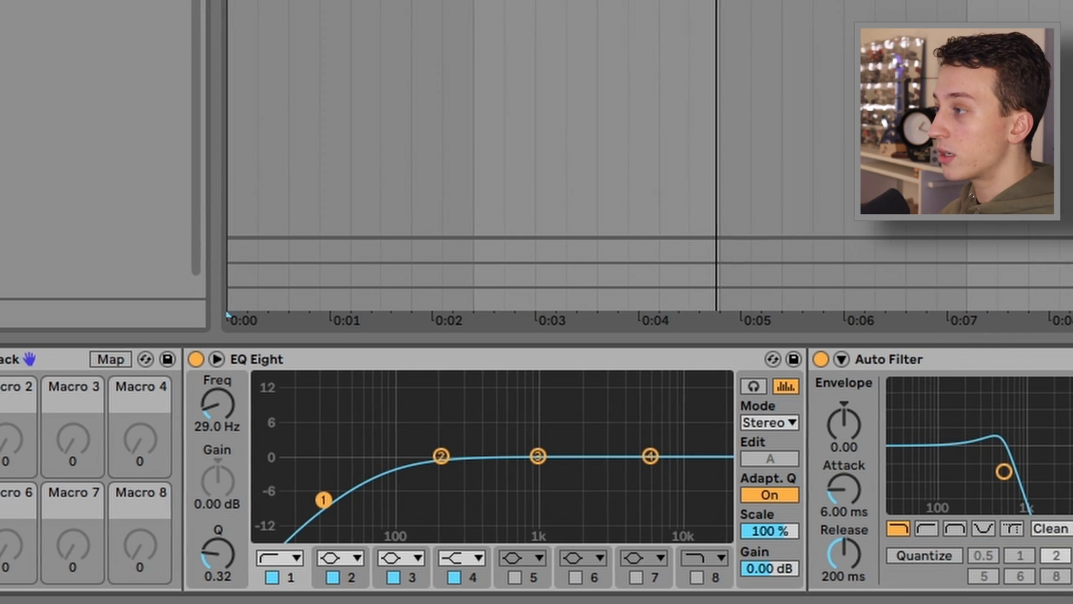
left_click_drag(803, 443, 807, 420)
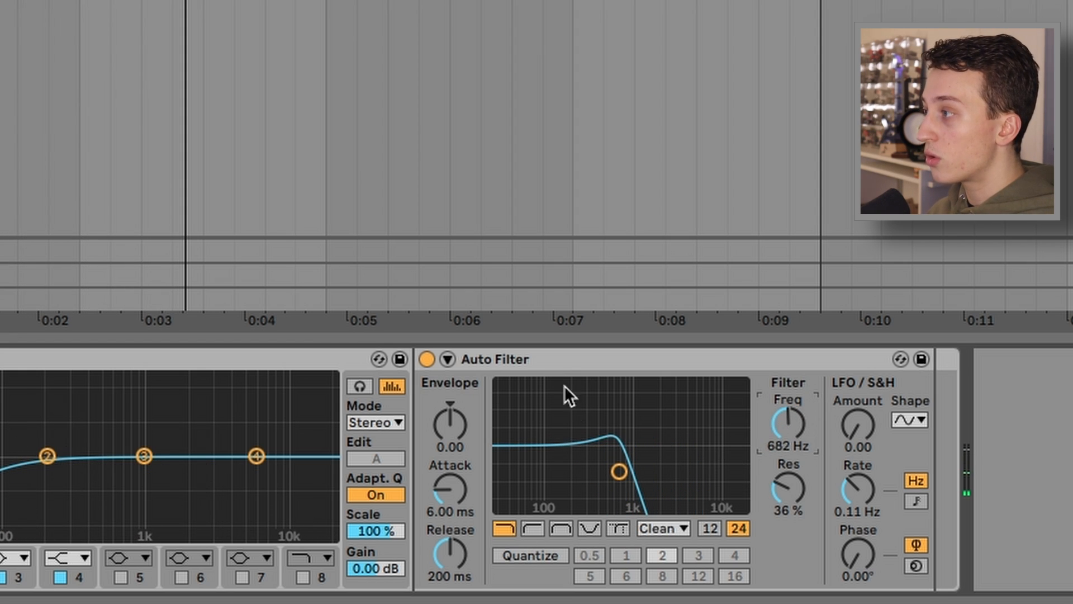
Fold Auto Filter and EQ Eight inside the rack and unfold both devices again
double_click(552, 356)
double_click(328, 357)
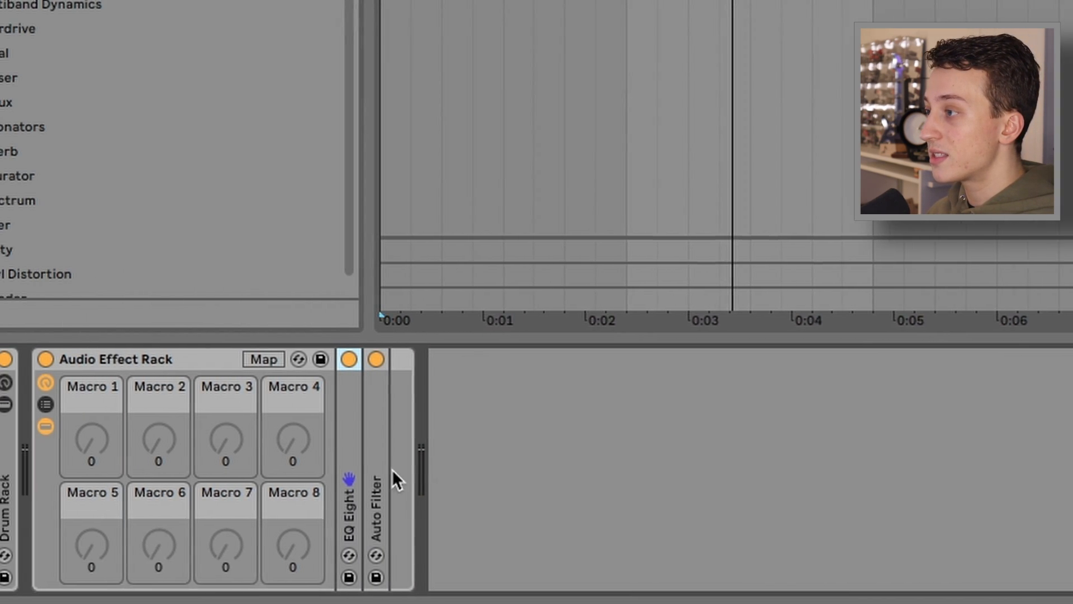
double_click(132, 470)
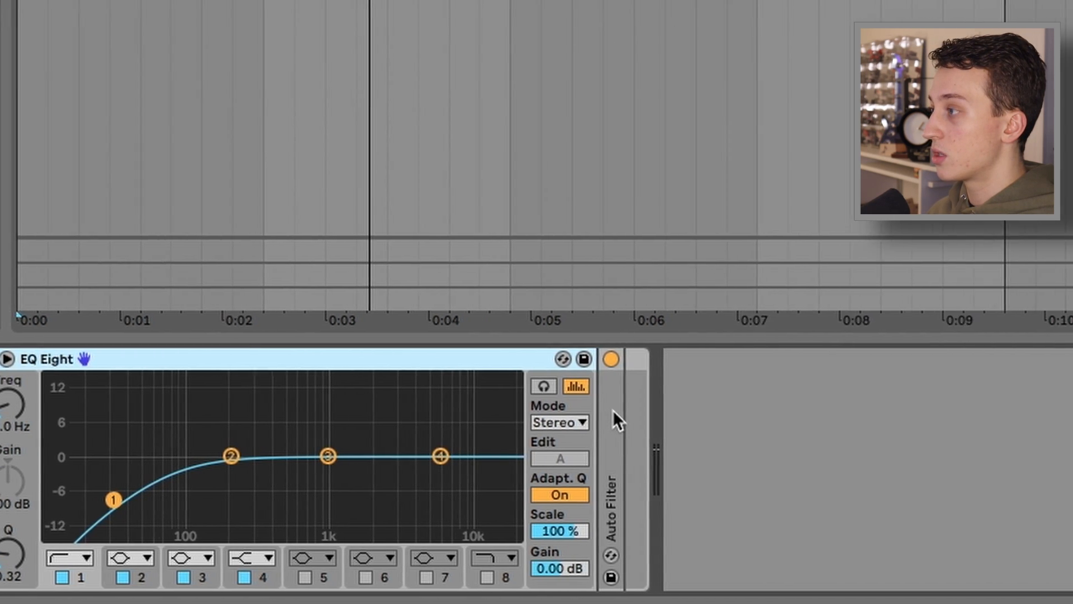
double_click(918, 411)
Map Auto Filter's filter Freq to Macro 1, naming the macro LoPass and colouring it blue
right_click(794, 425)
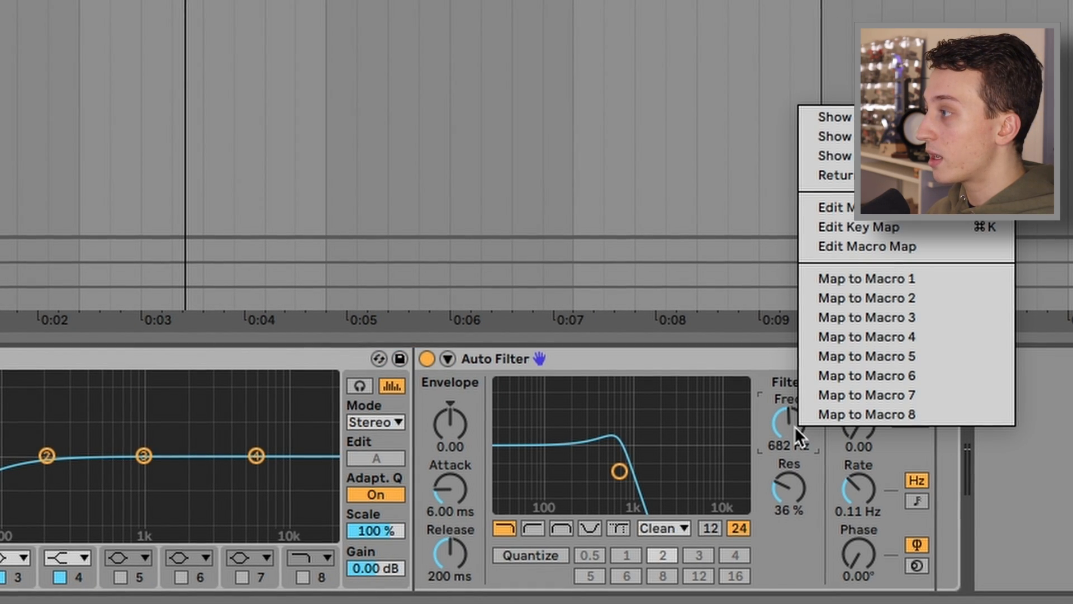
left_click(876, 278)
left_click(245, 390)
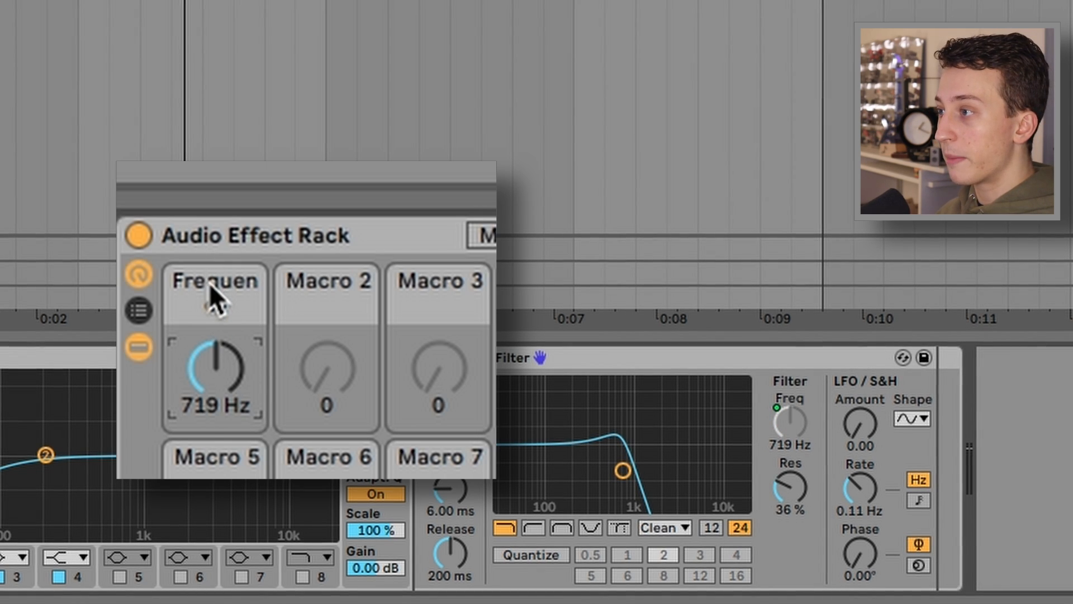
key("ctrl+r")
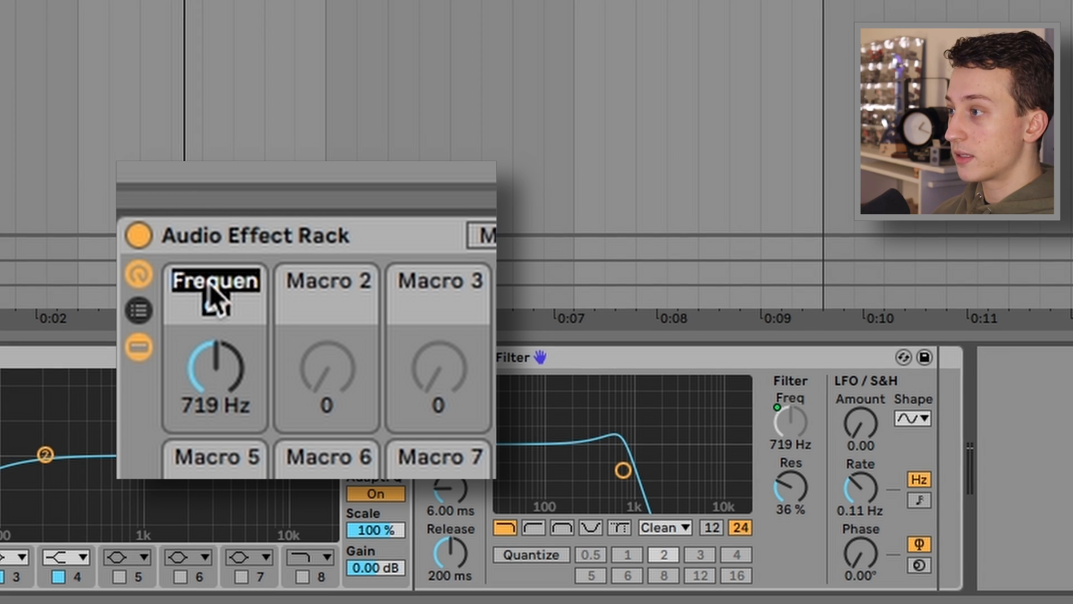
key("Return")
right_click(209, 363)
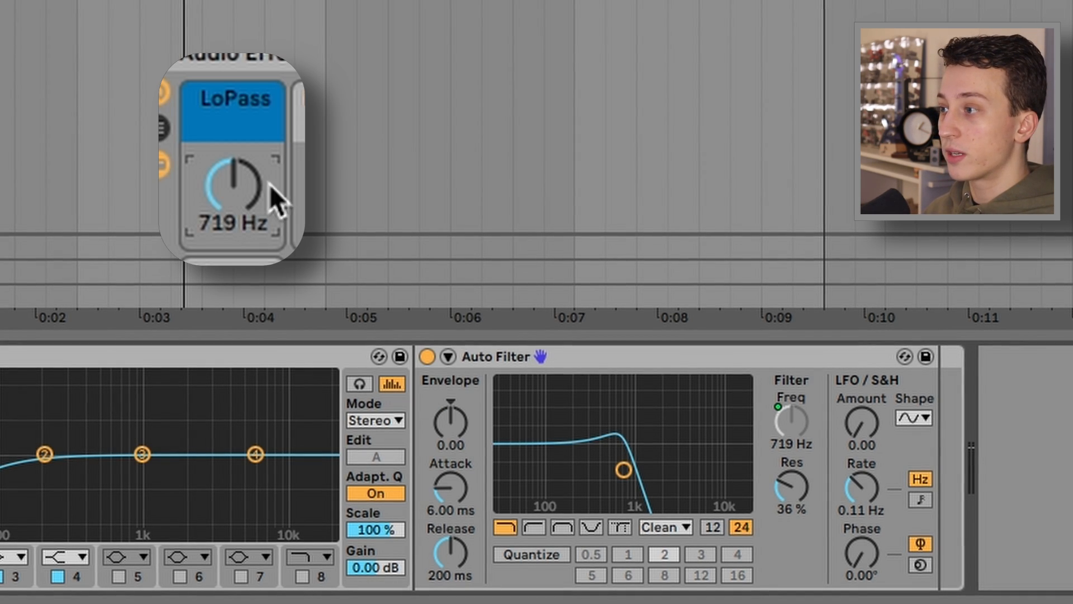
Sweep the LoPass macro during playback with the rack's devices temporarily hidden, ending at 19.9 kHz with the devices shown
left_click_drag(269, 183, 176, 223)
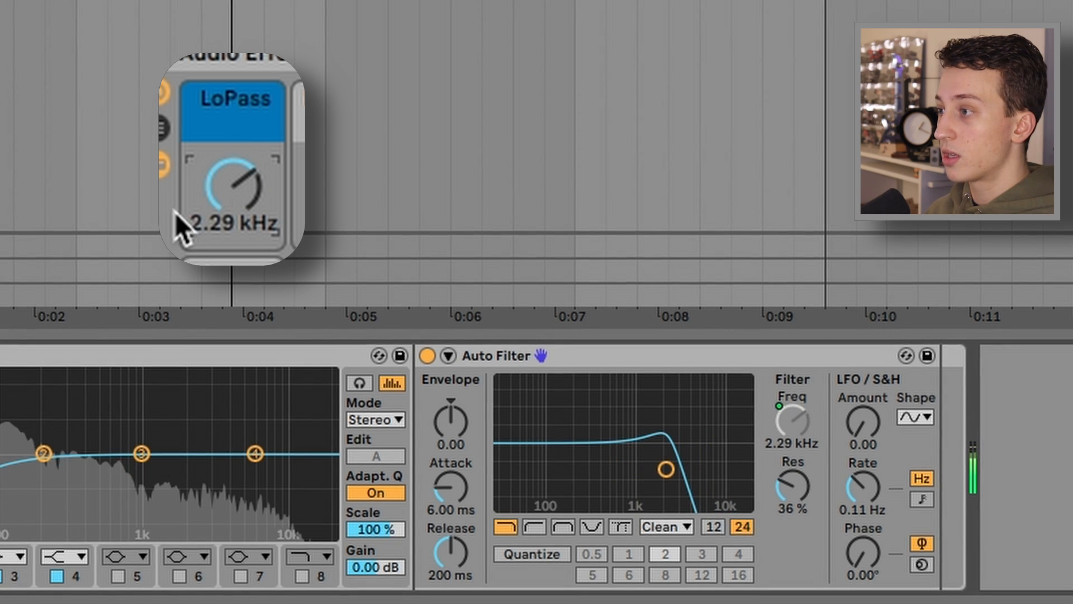
left_click(161, 168)
left_click_drag(237, 220, 25, 441)
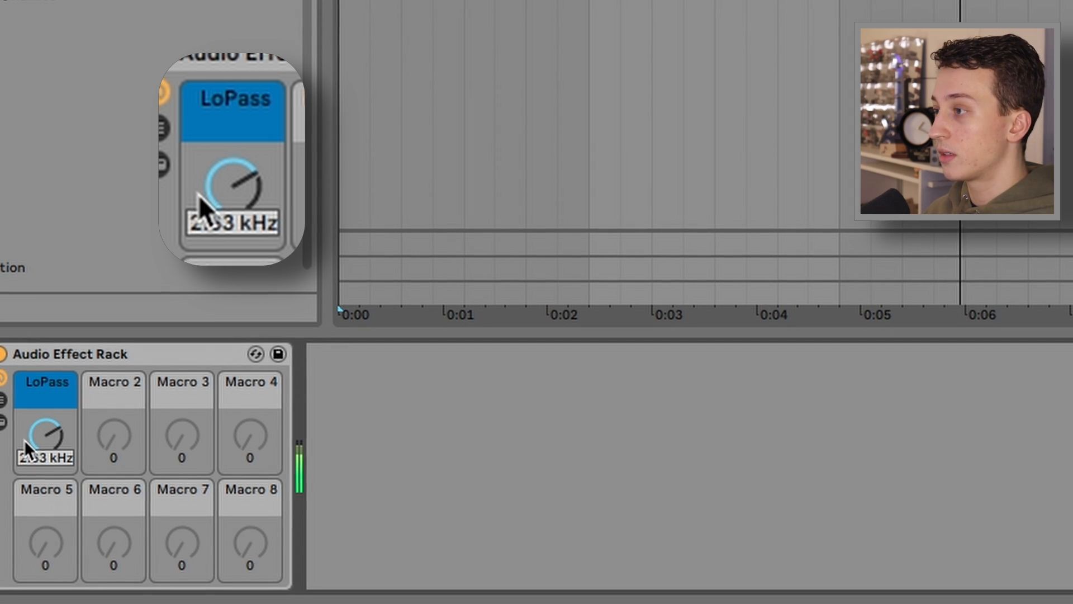
left_click(3, 422)
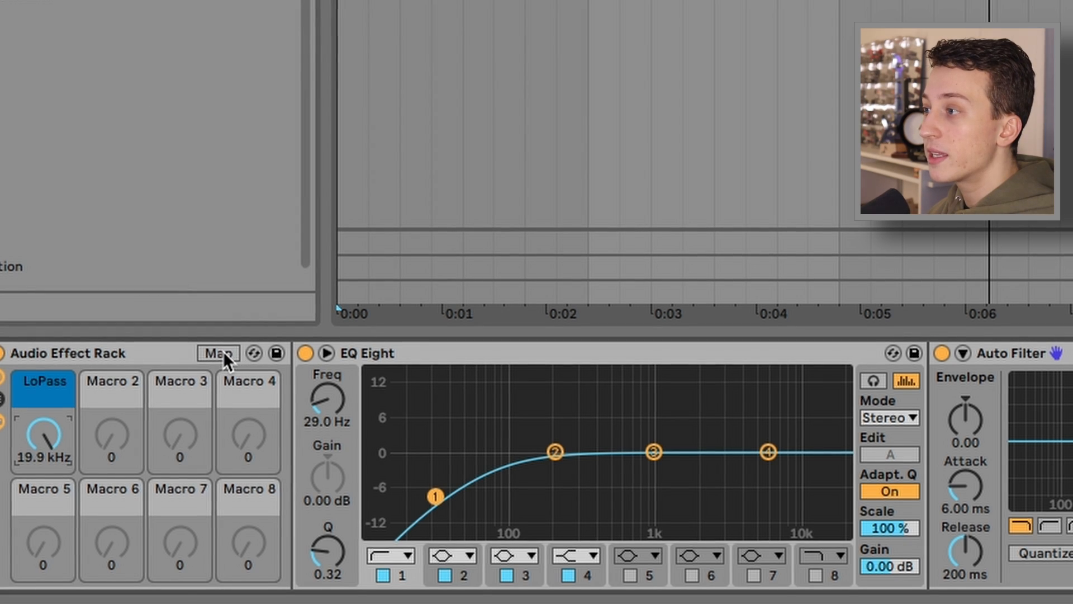
Set the minimum of the LoPass macro mapping to 348 Hz and sweep the macro to try the limited range
left_click(223, 351)
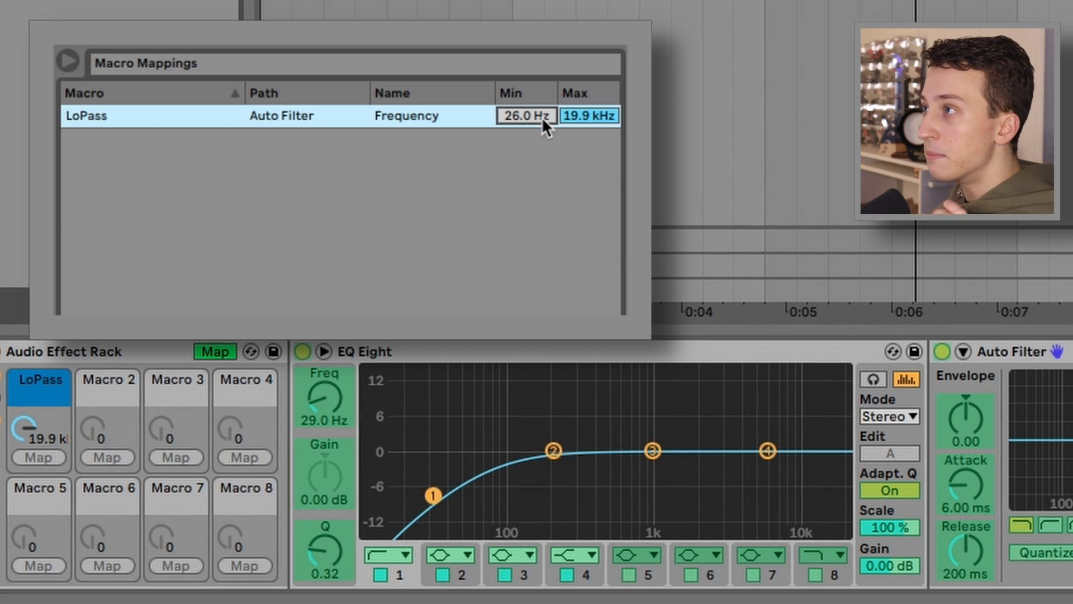
left_click_drag(542, 116, 525, 134)
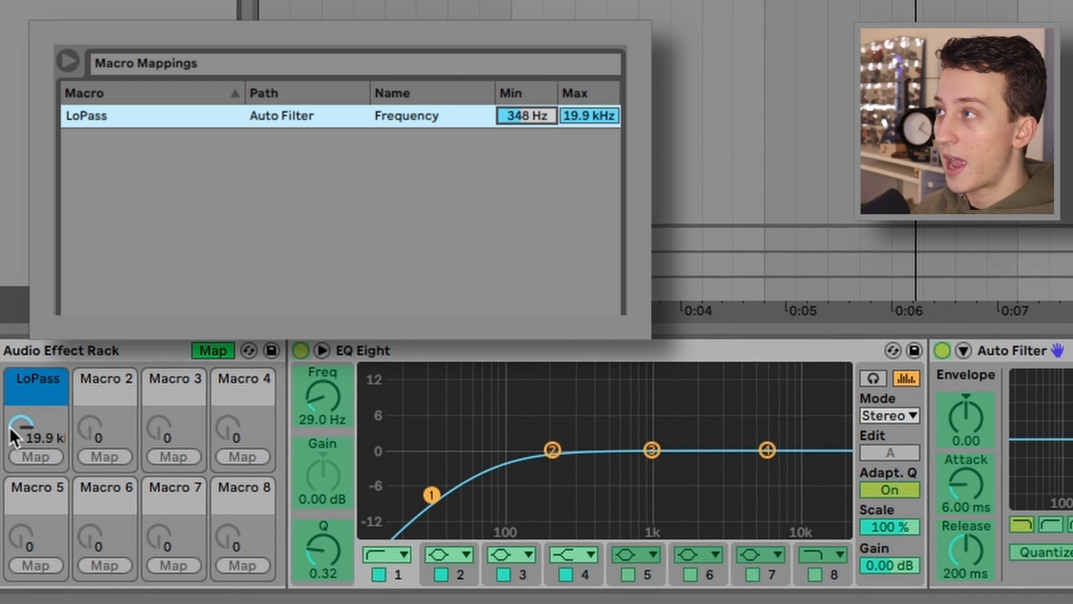
left_click_drag(9, 427, 33, 525)
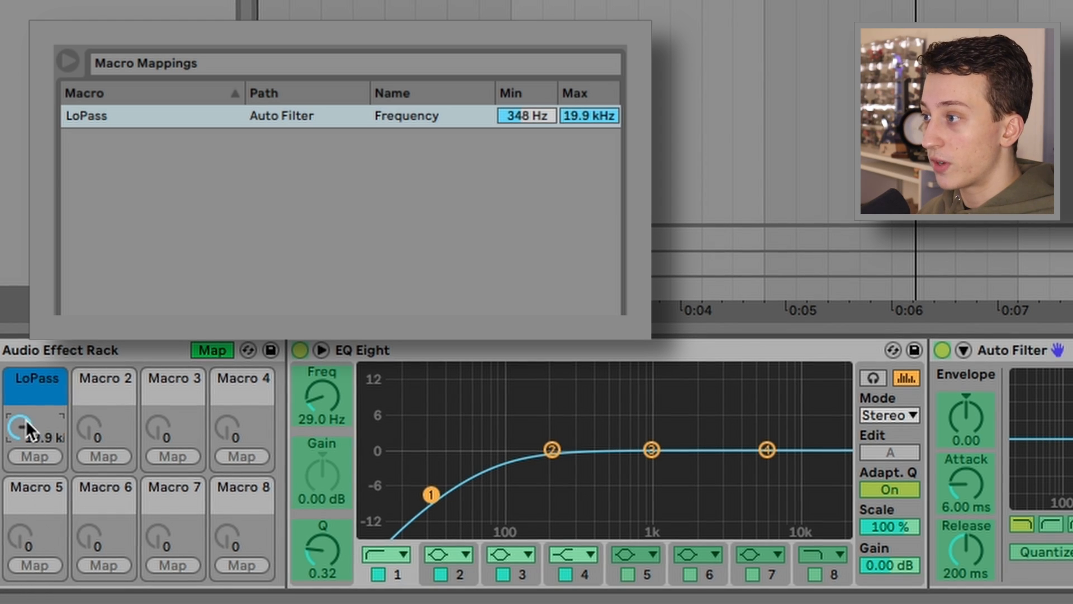
left_click_drag(26, 424, 19, 520)
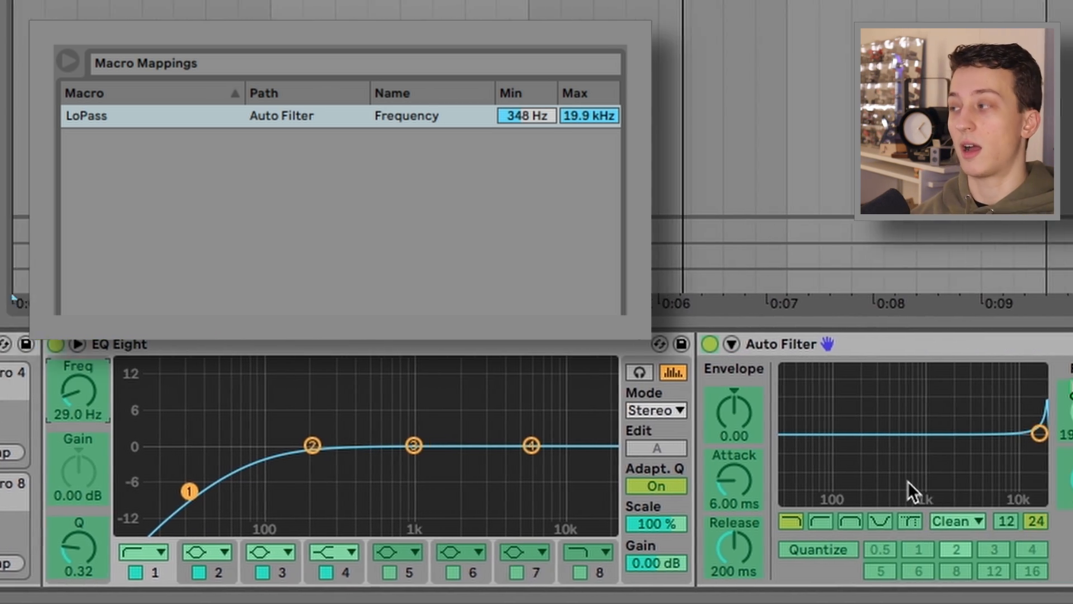
Map Auto Filter's filter resonance to the LoPass macro and set the mapping's maximum to 80 %
scroll(907, 486, "right", 5)
right_click(753, 471)
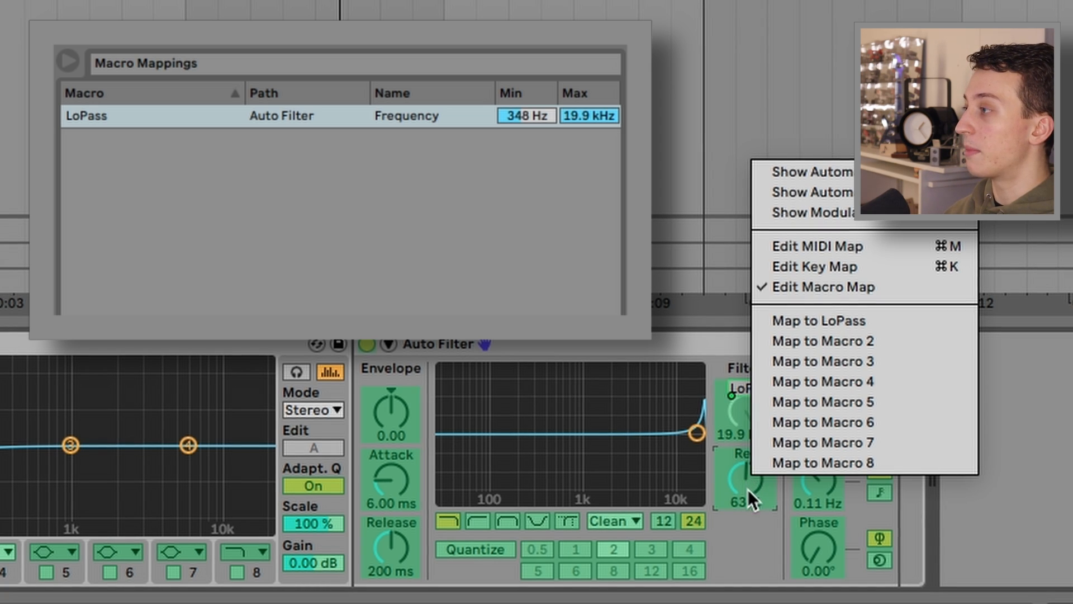
left_click(852, 314)
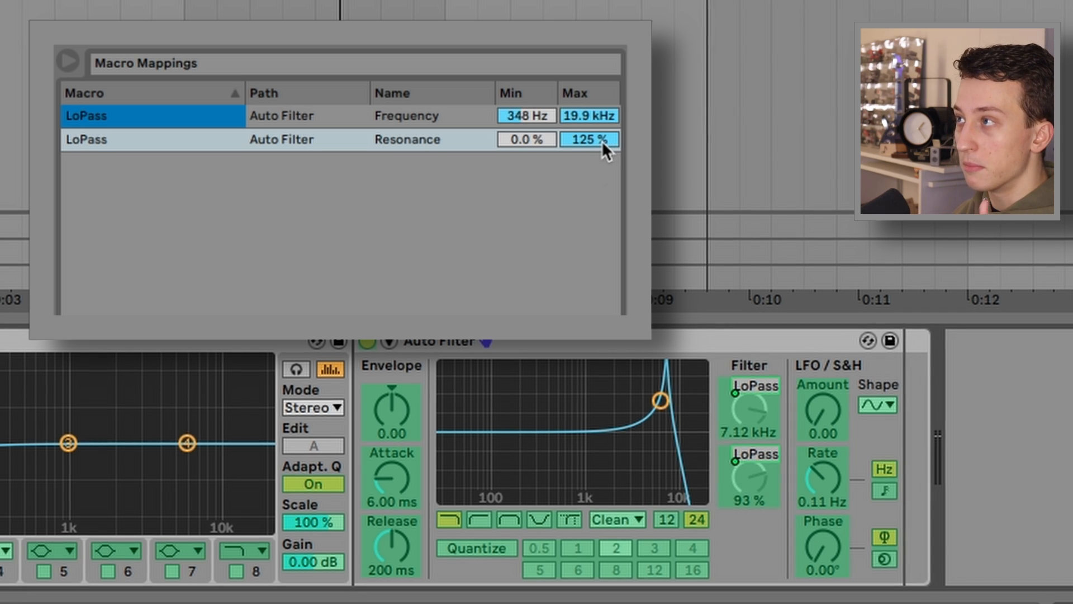
left_click_drag(601, 140, 600, 183)
key("super+z")
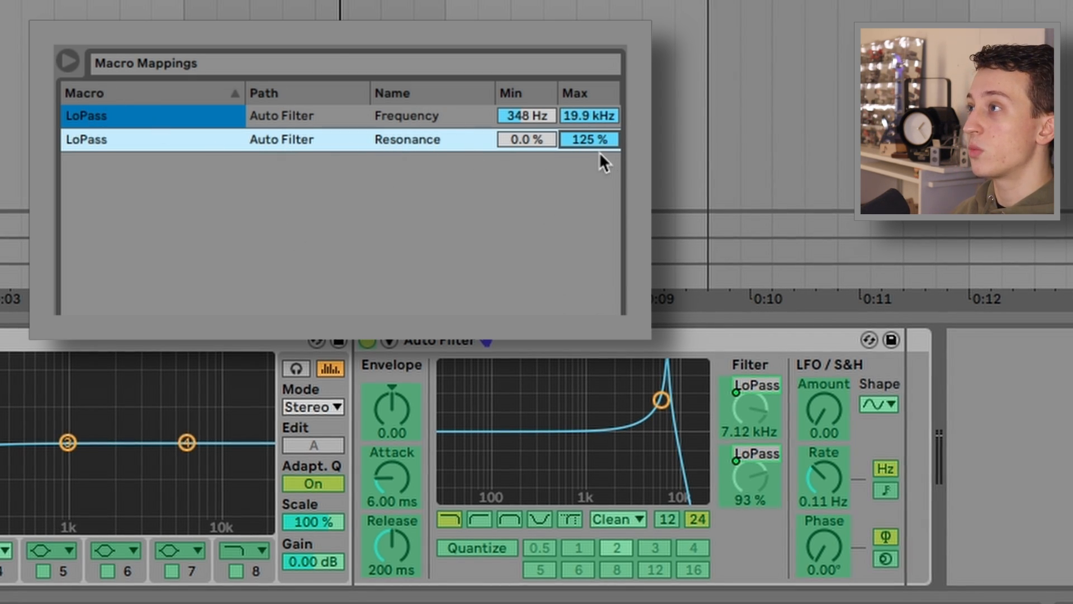
left_click_drag(600, 135, 599, 195)
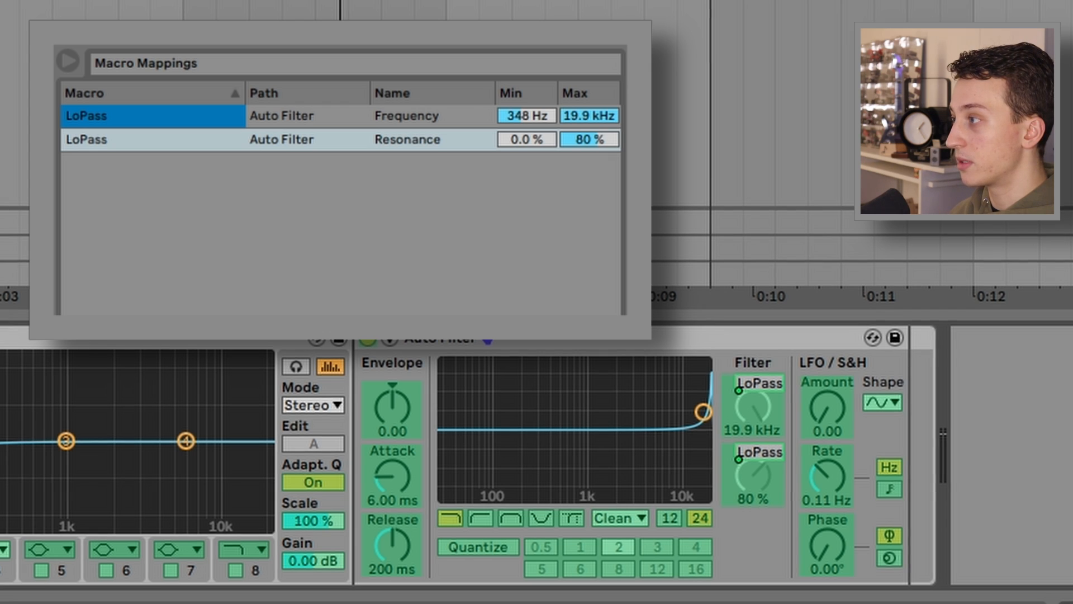
Invert the range of the LoPass resonance mapping and audition the macro during playback
key("space")
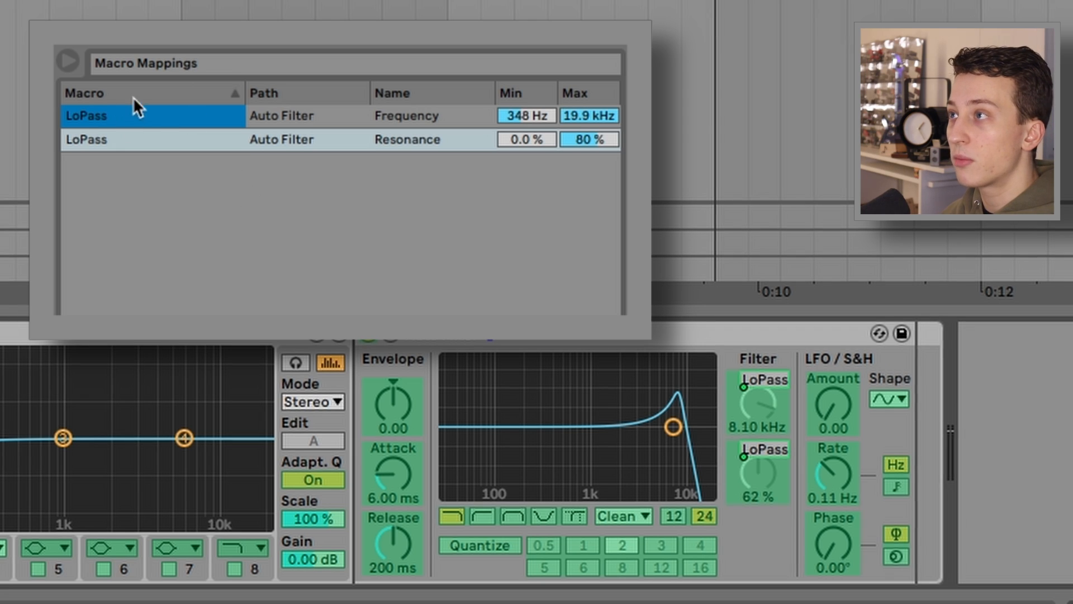
right_click(135, 143)
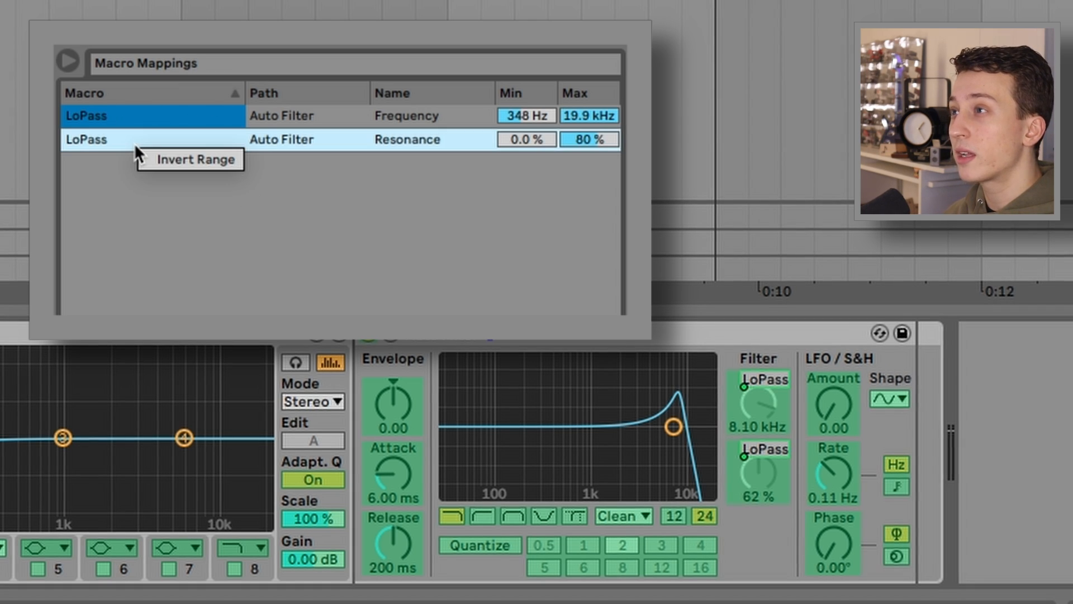
left_click(166, 162)
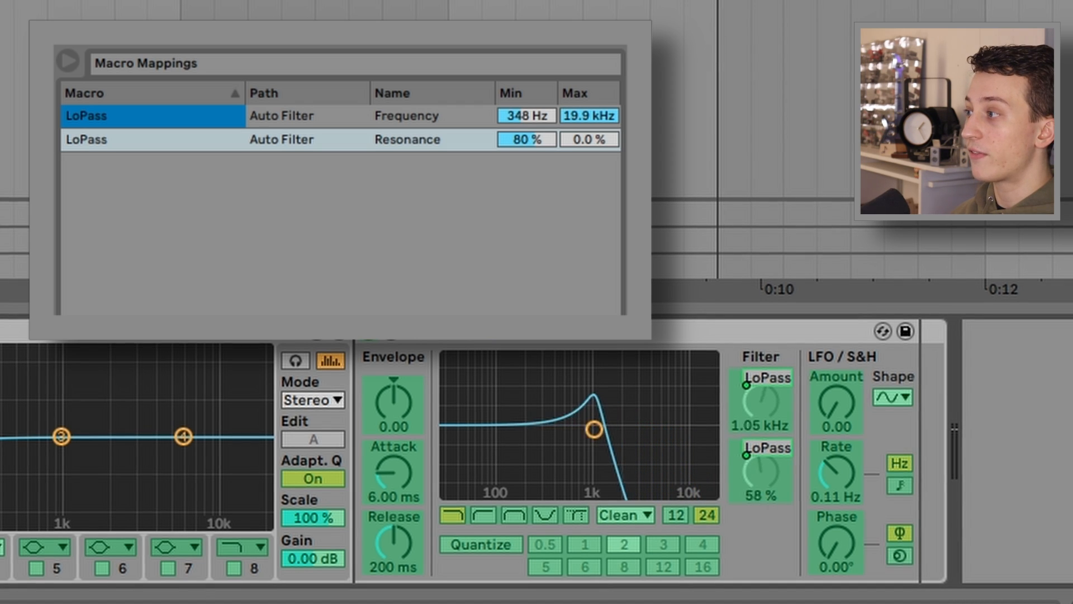
key("space")
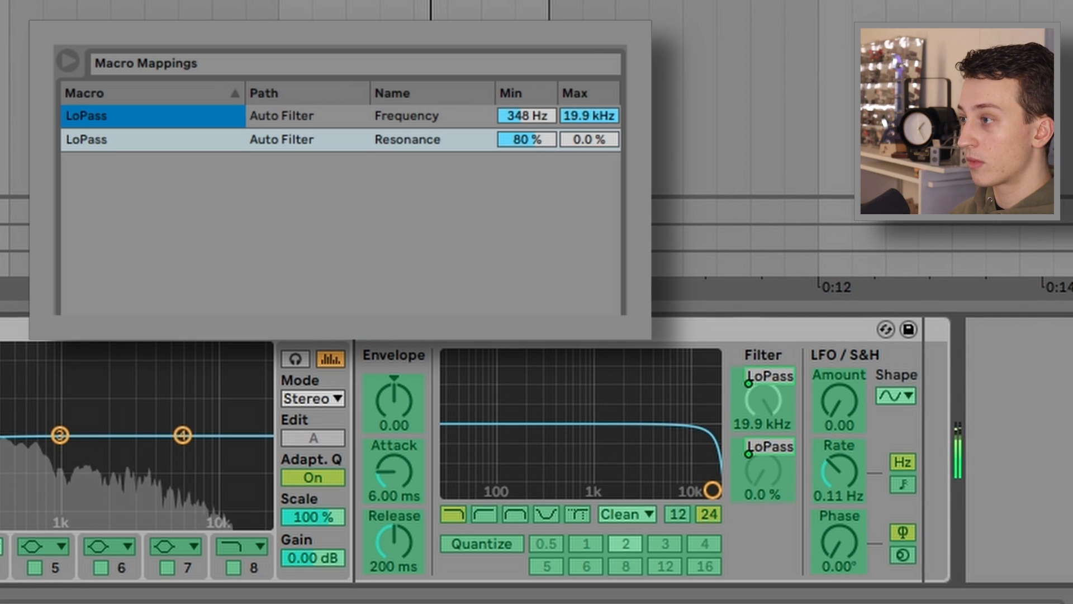
key("space")
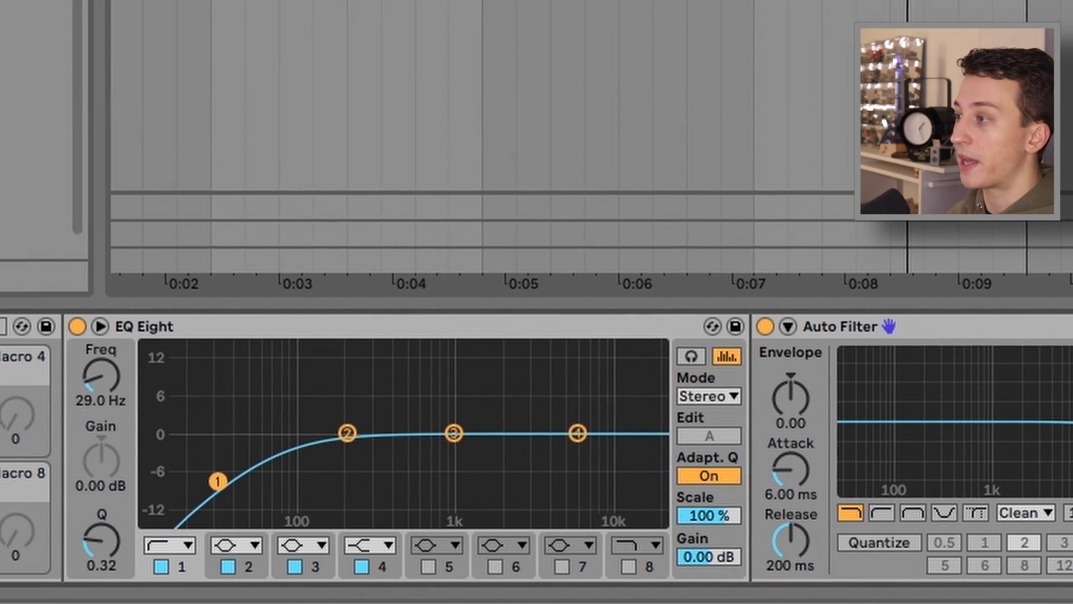
Lower EQ Eight's band 1 Freq to 10.0 Hz and map it to Macro 2
left_click_drag(159, 379, 159, 398)
left_click_drag(359, 398, 354, 428)
right_click(354, 359)
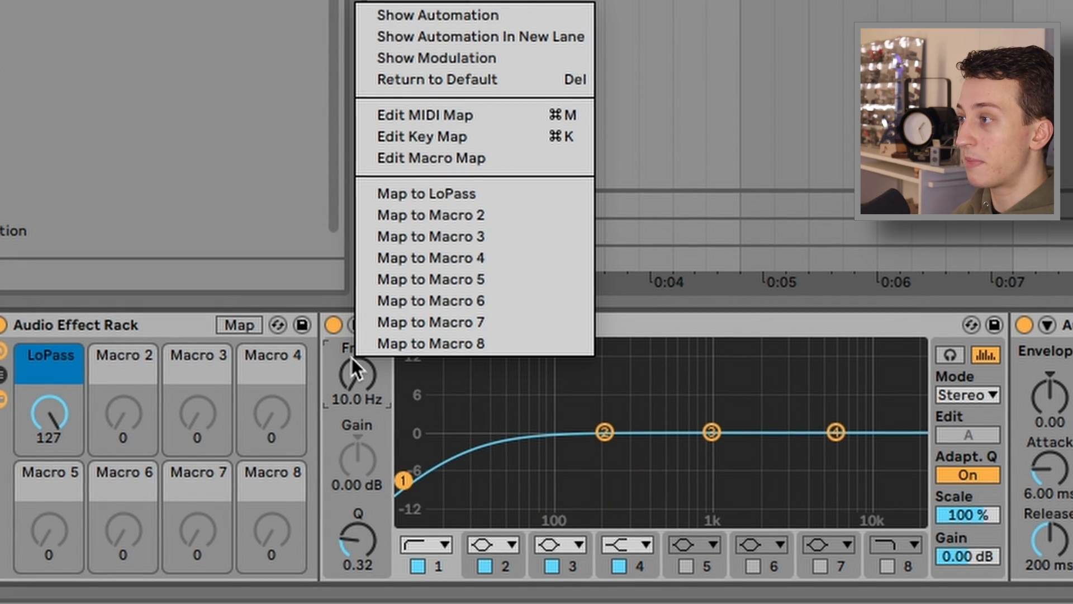
left_click(397, 215)
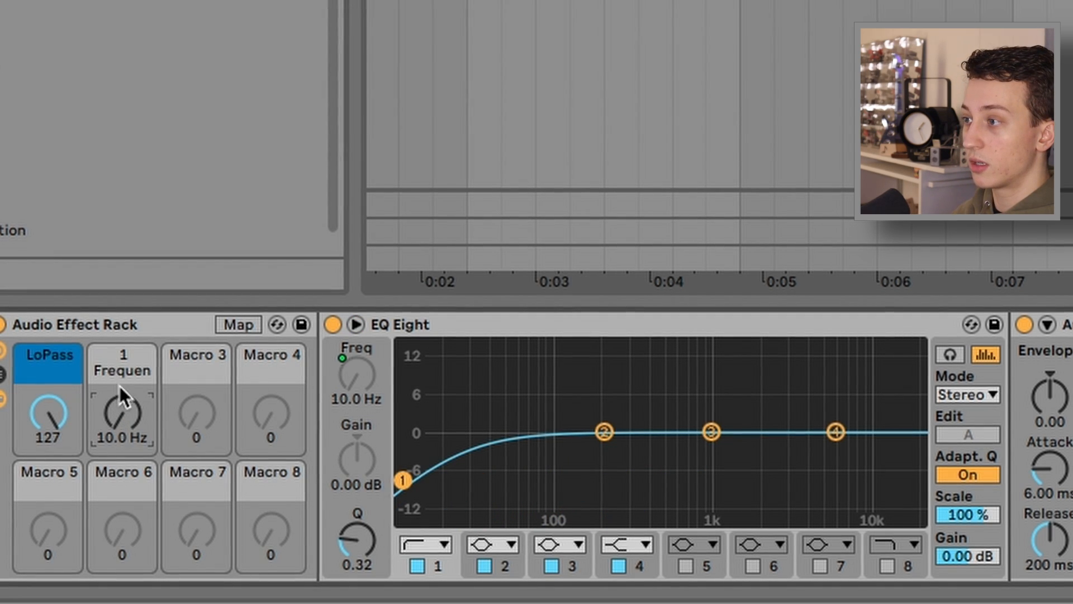
Name the macro that controls EQ Eight's band 1 frequency HiPass and colour it red
left_click_drag(120, 386, 133, 410)
key("ctrl+r")
type("Hi")
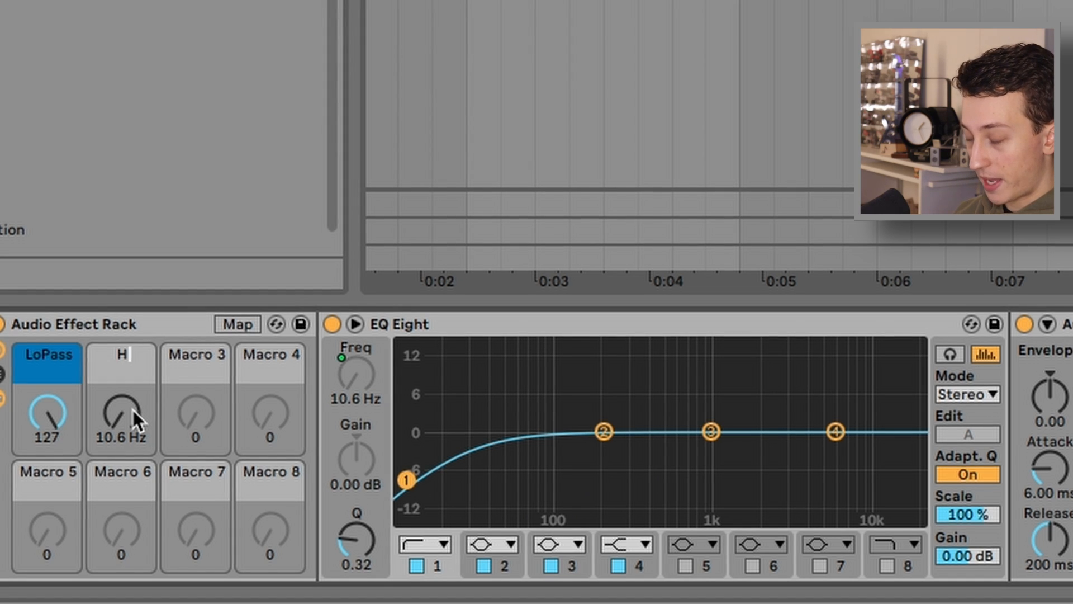
type("Pass")
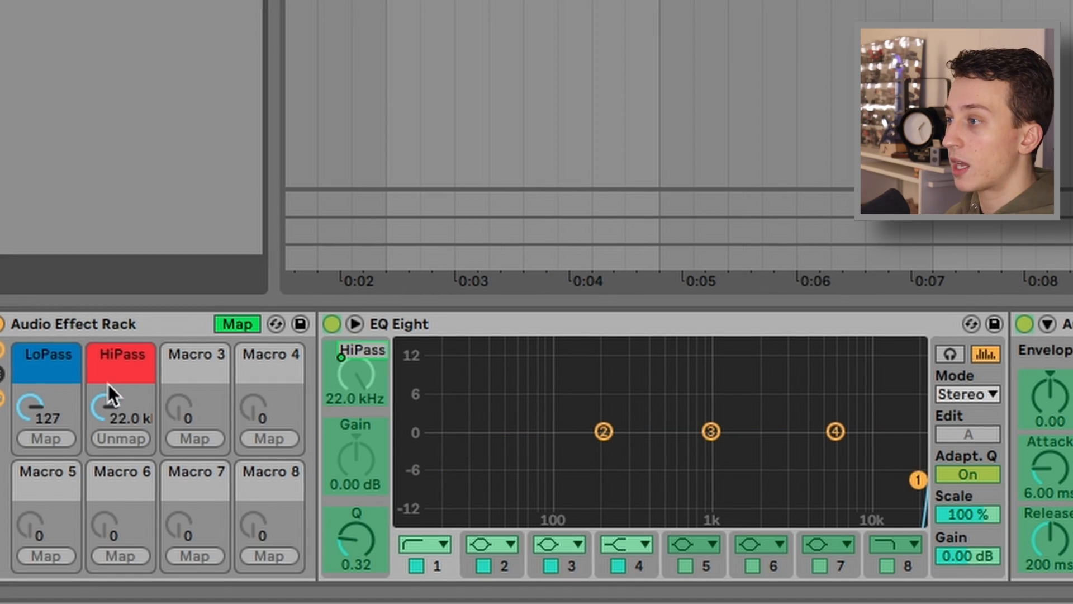
Sweep the HiPass macro and set the maximum of its frequency mapping to 500 Hz
left_click_drag(109, 383, 34, 342)
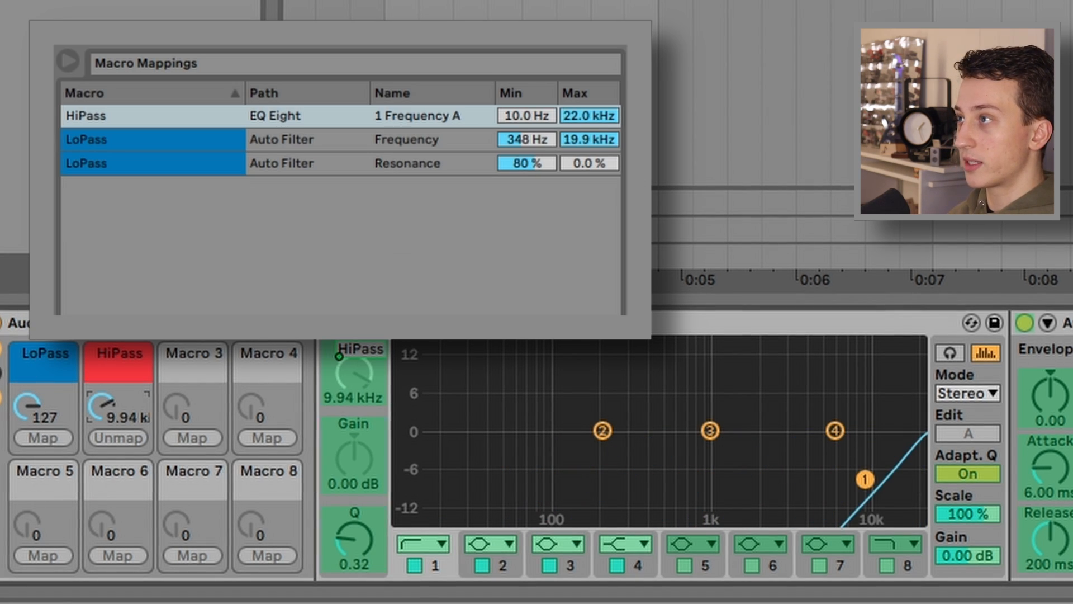
left_click(585, 111)
type("500")
key("Return")
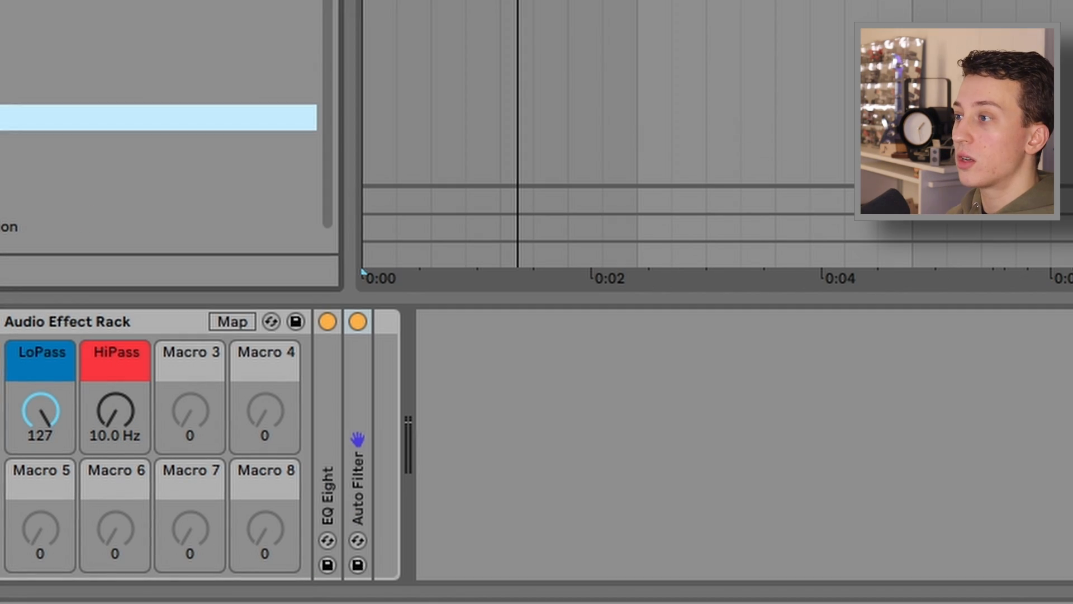
Add a Saturator inside the rack after Auto Filter
left_click_drag(388, 396, 366, 421)
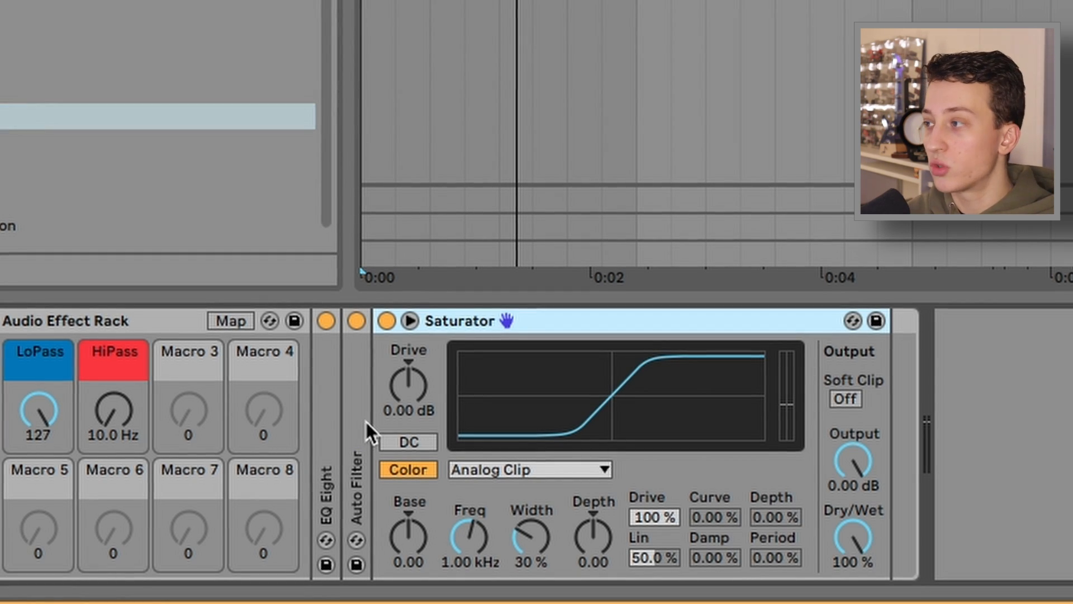
left_click(462, 323)
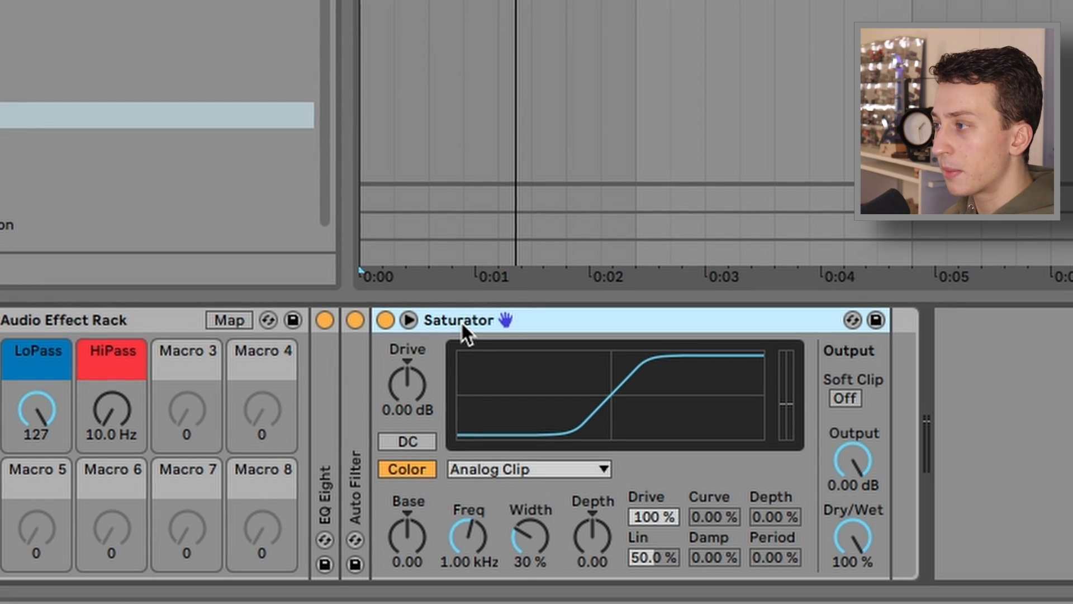
Raise Saturator's Drive to 13.7 dB and lower its Output to -12.9 dB, checking the sound during playback
key("space")
left_click_drag(417, 387, 414, 347)
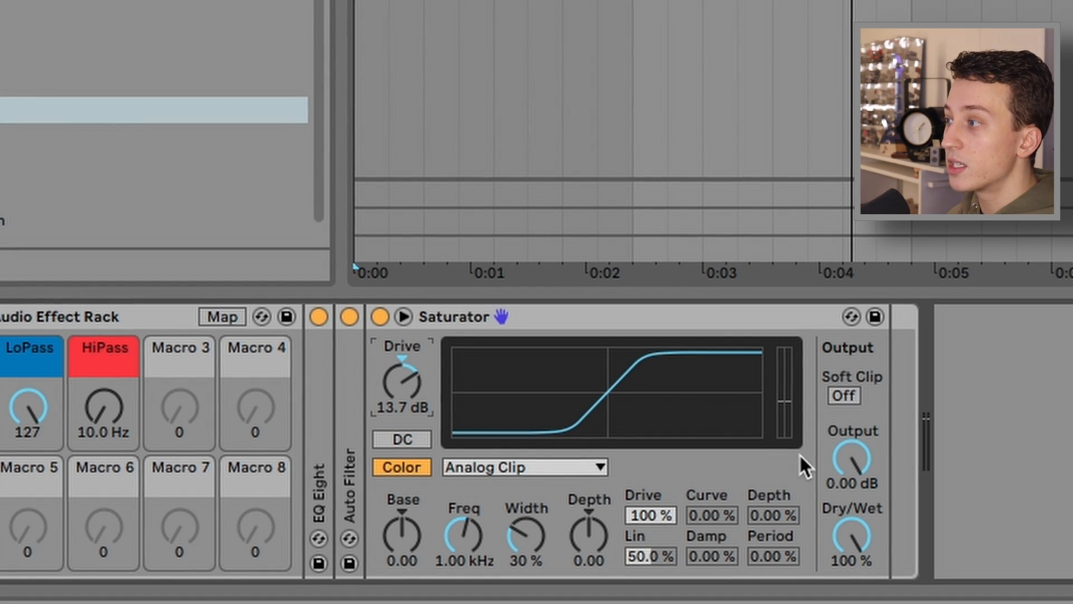
left_click_drag(846, 464, 856, 520)
key("space")
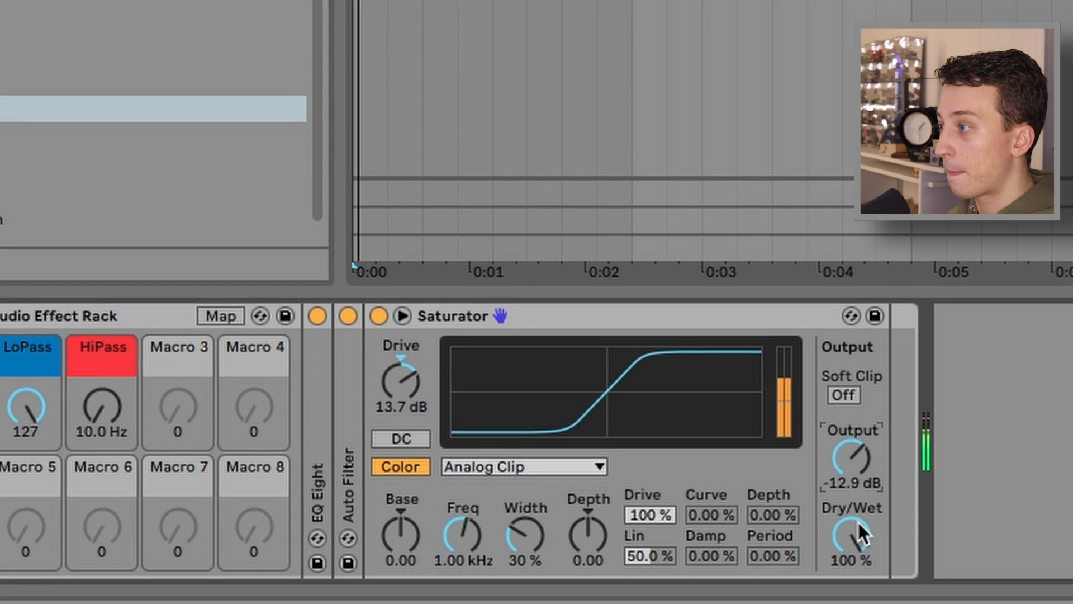
Compare the sound with Saturator switched on and off during playback
left_click(378, 316)
left_click(378, 315)
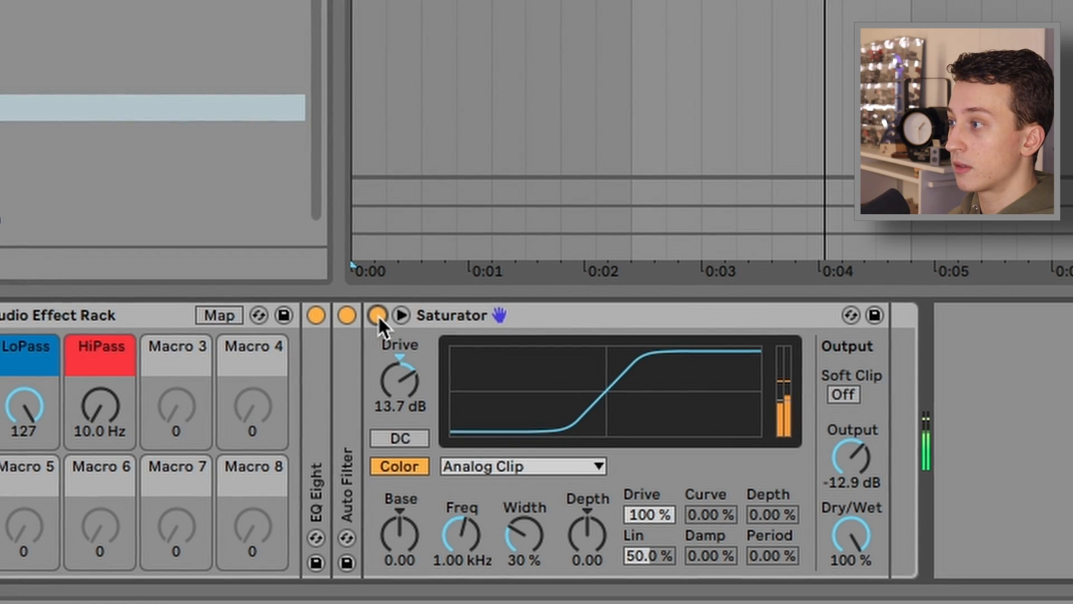
left_click(378, 315)
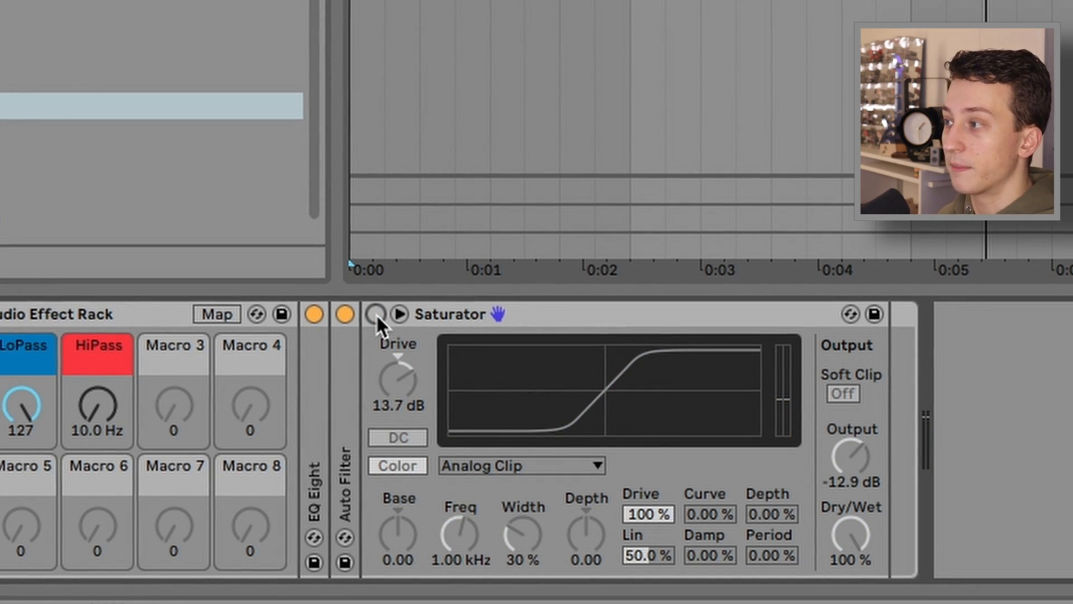
key("space")
left_click(376, 313)
left_click(375, 313)
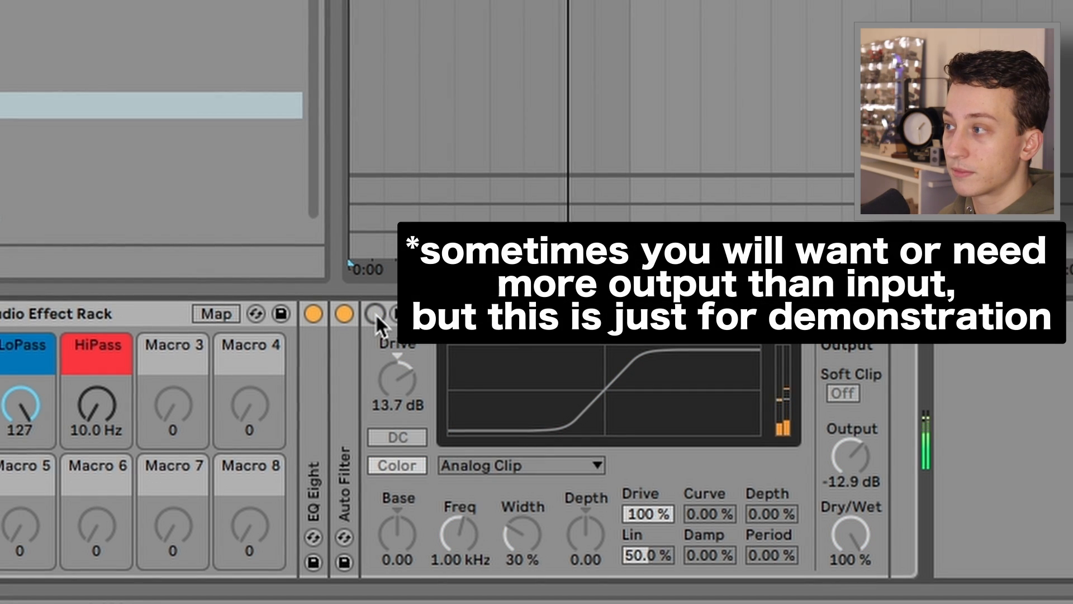
left_click(374, 313)
left_click(374, 313)
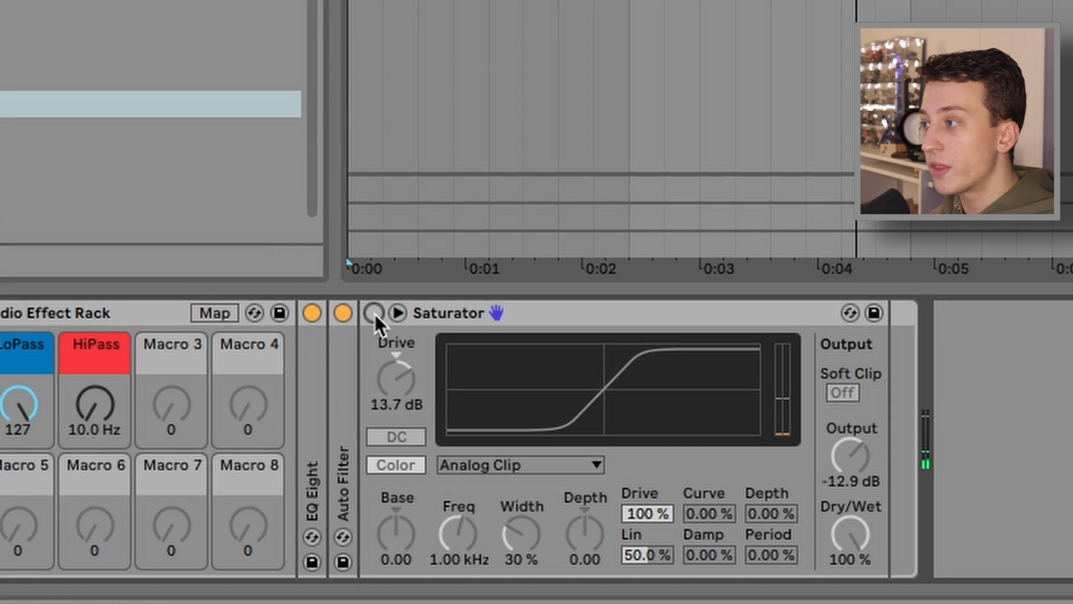
Reactivate Saturator and reset its Drive and Output to 0.00 dB
left_click(380, 375)
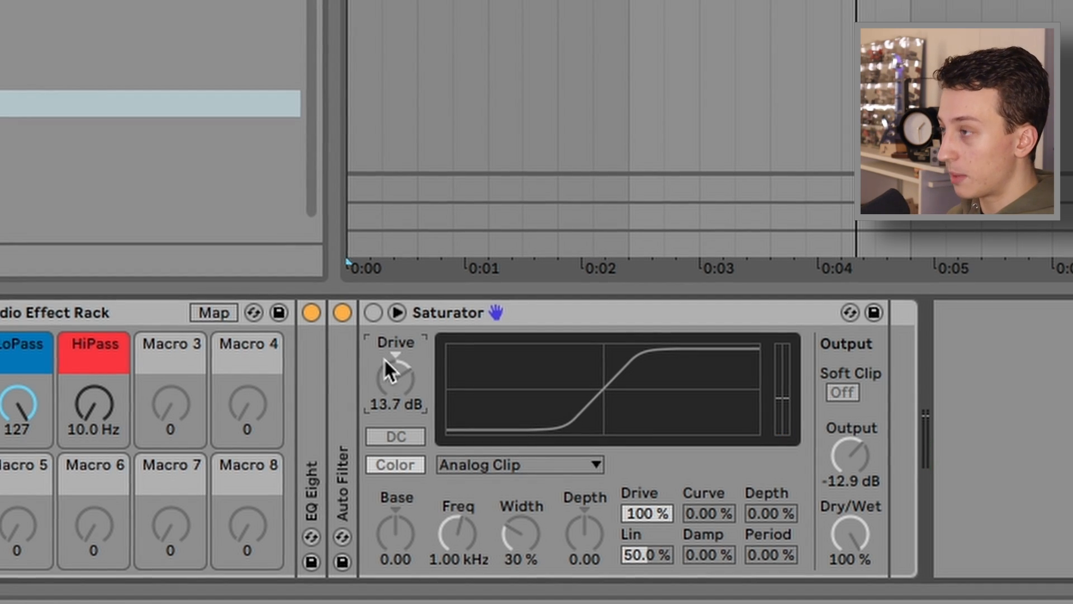
left_click(373, 313)
double_click(408, 401)
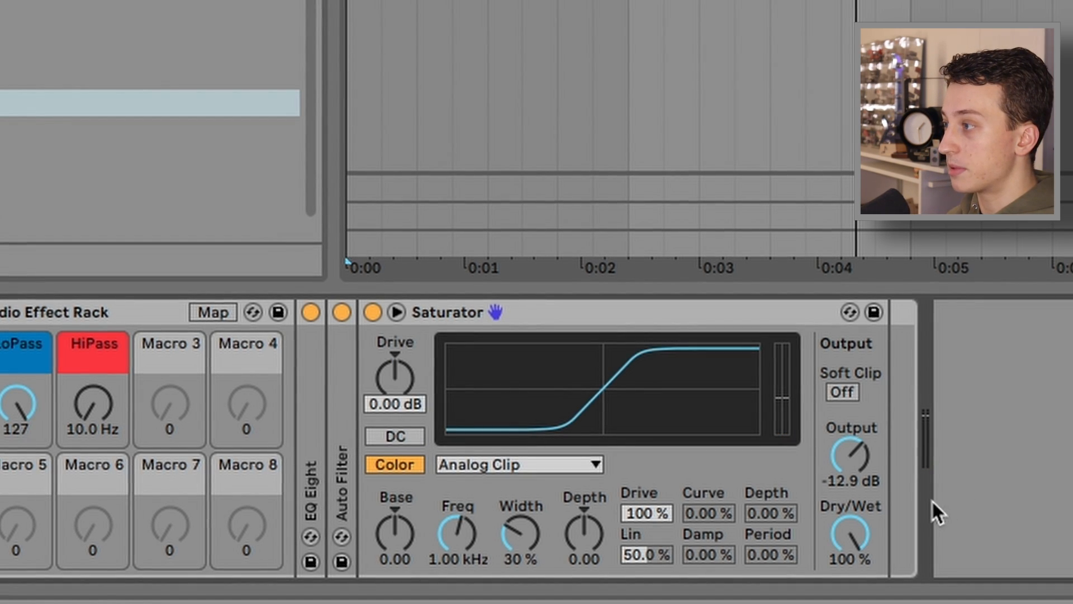
double_click(872, 484)
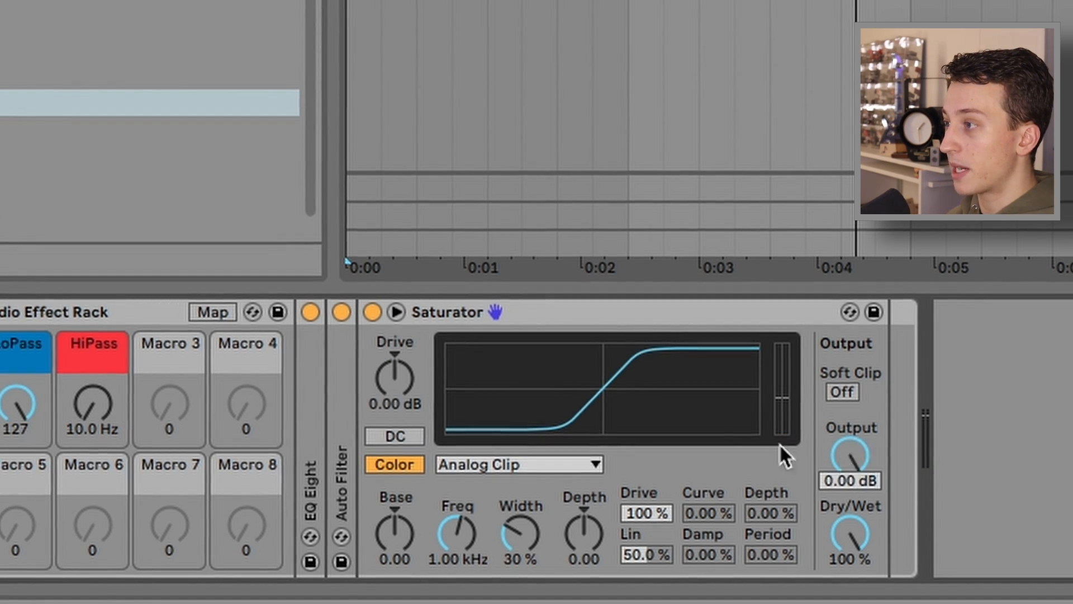
Map Saturator's Drive to Macro 3 and name the macro Saturate
left_click(366, 385)
right_click(418, 368)
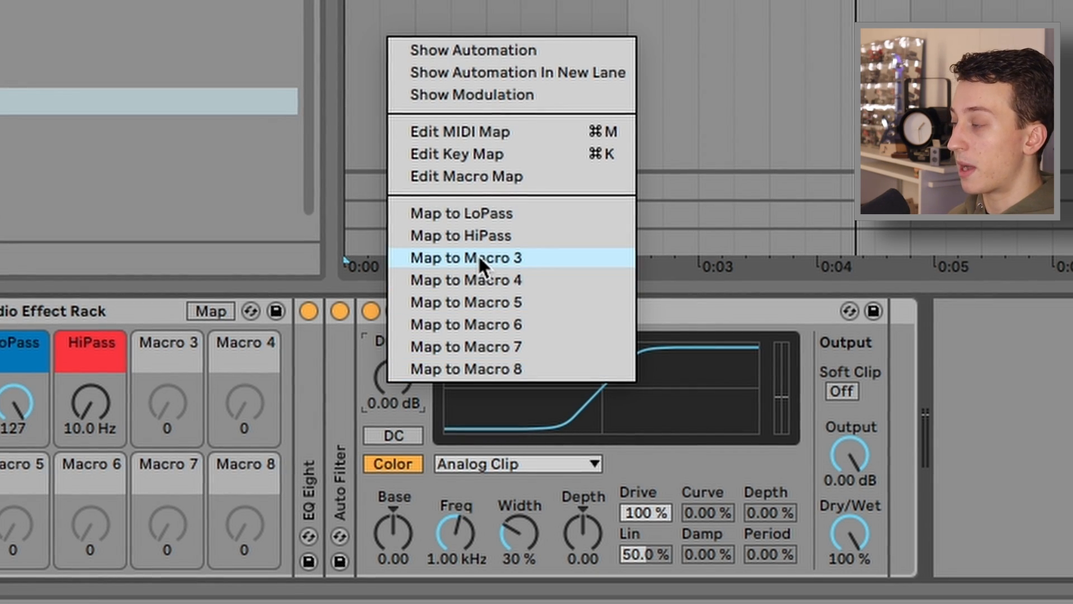
left_click(477, 246)
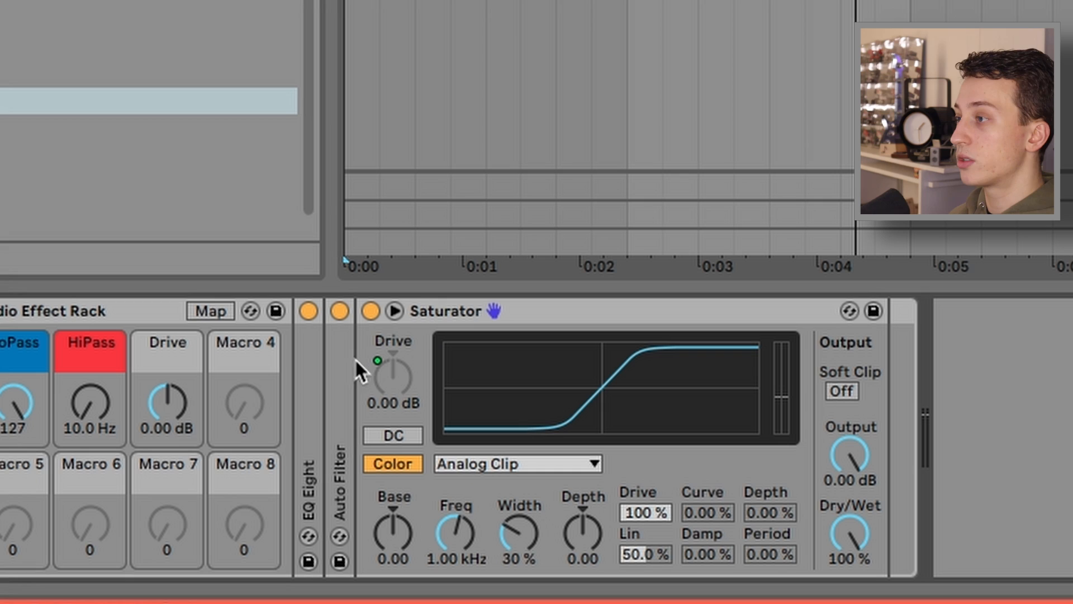
left_click(158, 350)
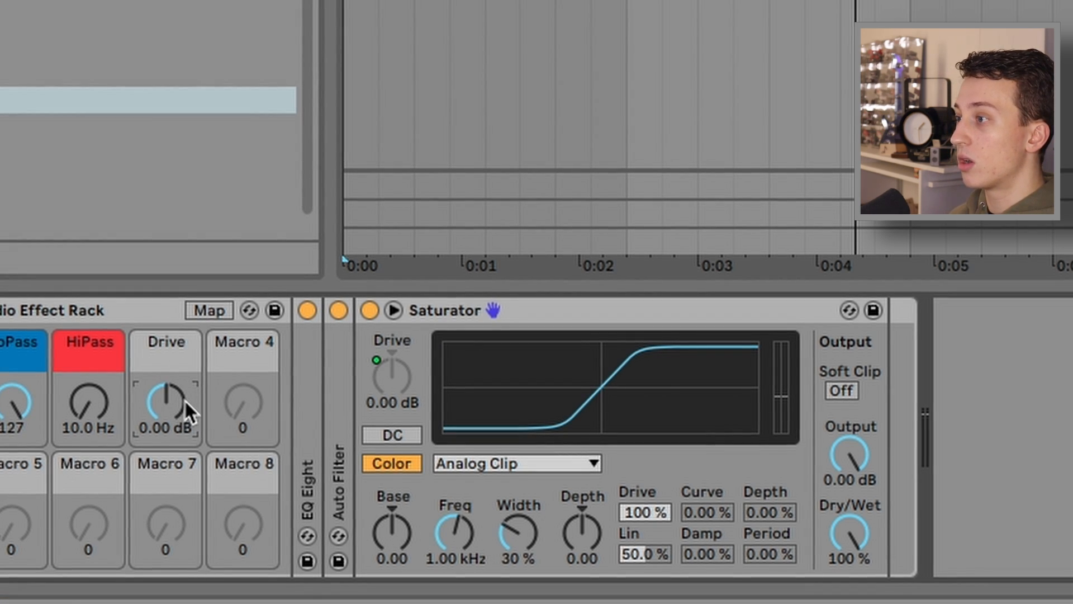
key("ctrl+r")
type("Satru")
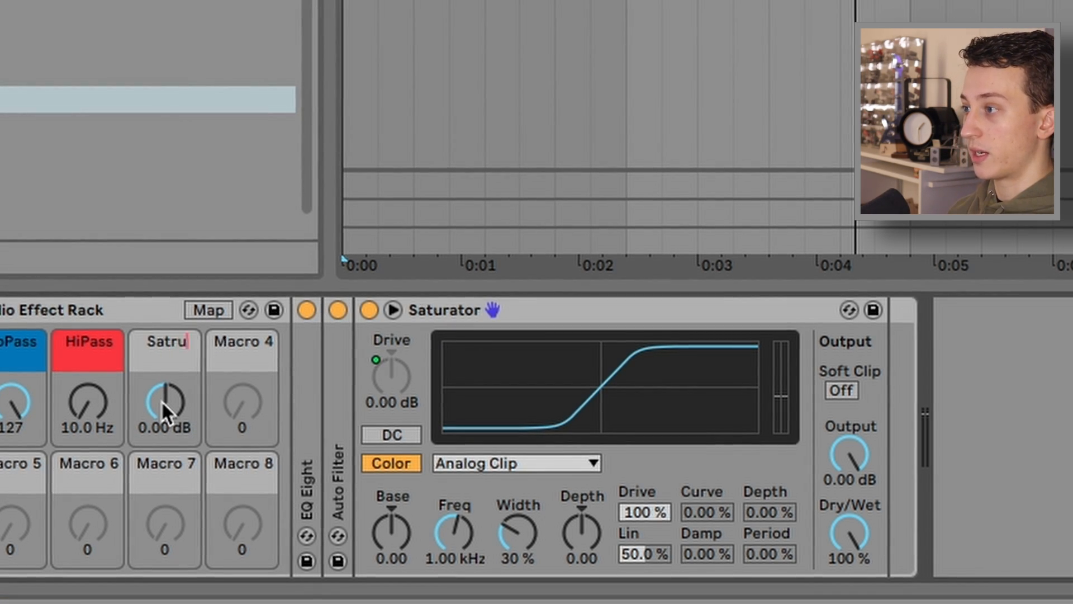
key("BackSpace")
key("BackSpace")
type("urate")
key("Return")
Map Saturator's Output to the Saturate macro and invert that mapping's range
left_click_drag(160, 400, 106, 408)
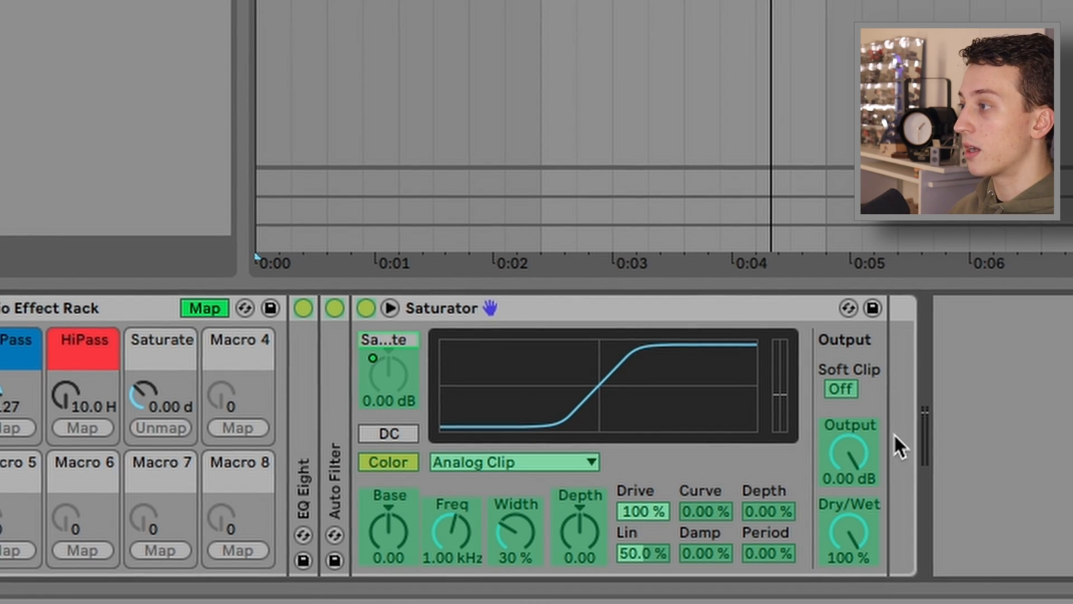
right_click(854, 441)
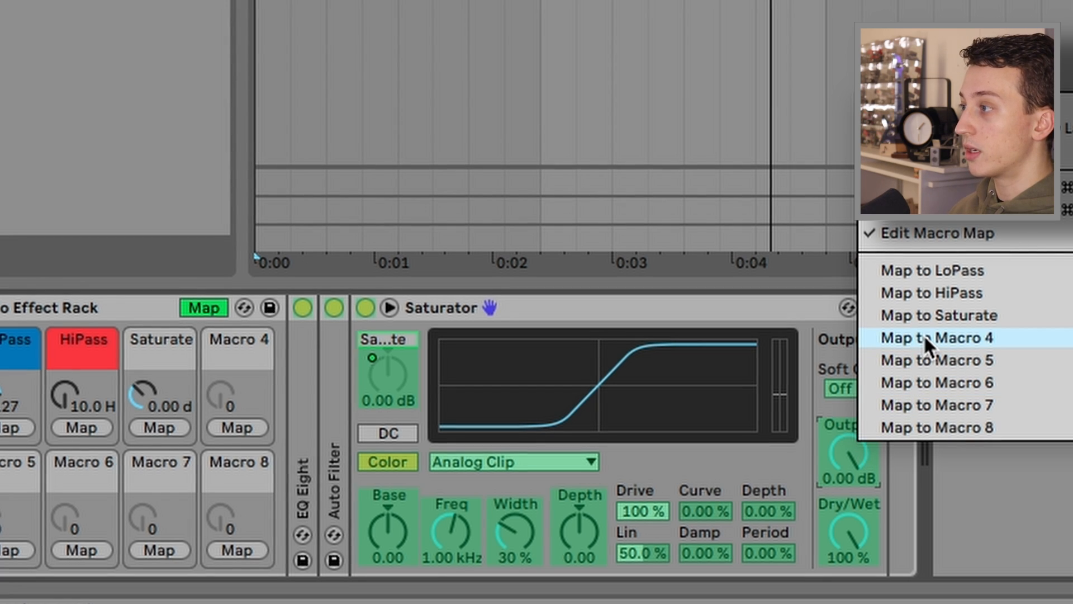
left_click(928, 316)
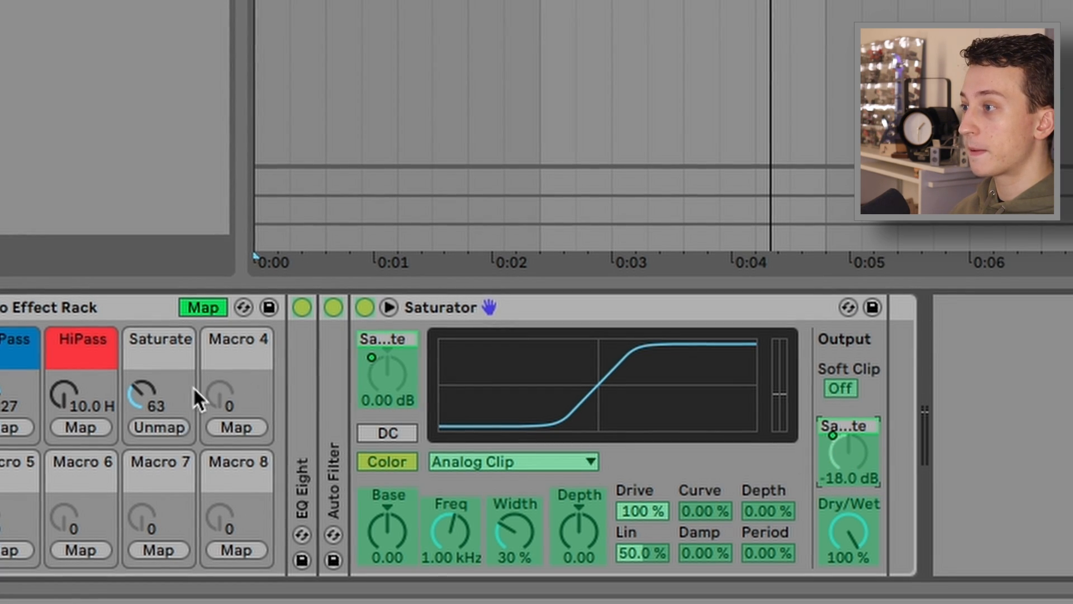
left_click_drag(143, 394, 130, 308)
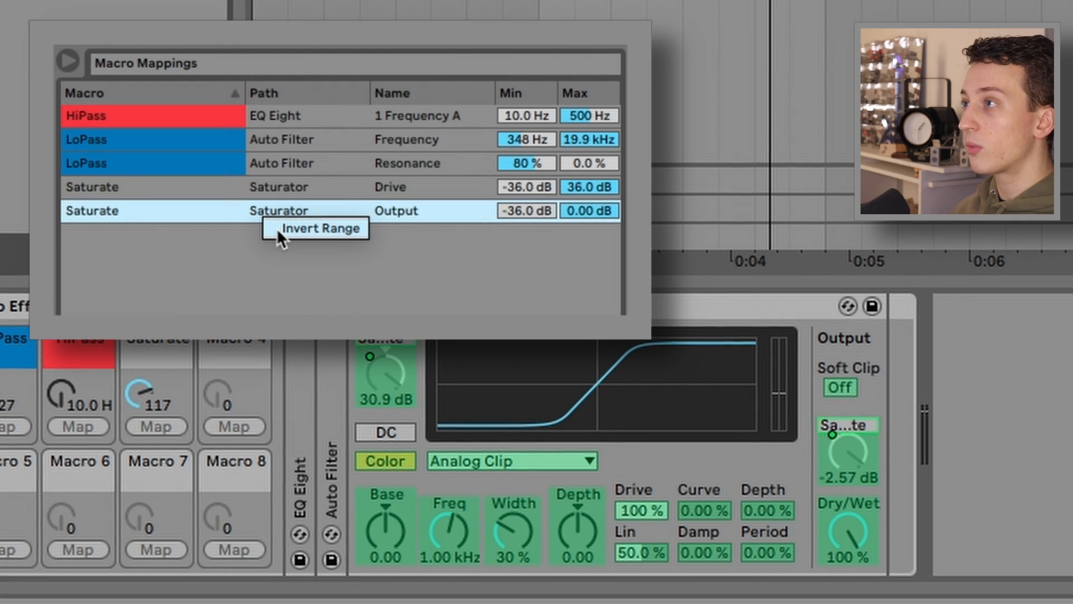
left_click(291, 229)
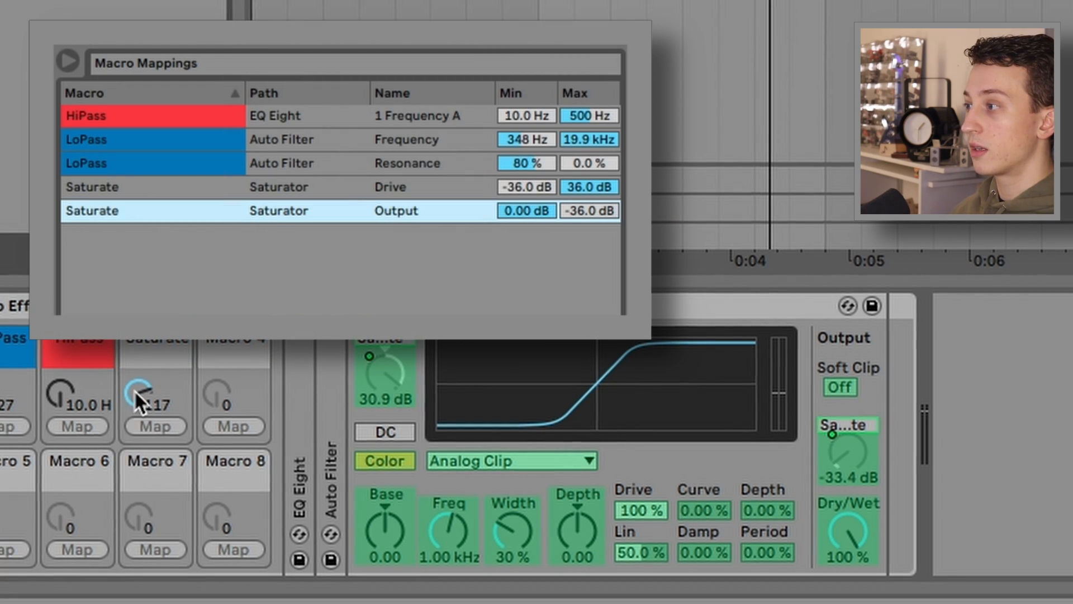
Sweep the Saturate macro between 0 and 127 to check how Saturator's Drive and Output respond
left_click_drag(134, 390, 132, 429)
key("Delete")
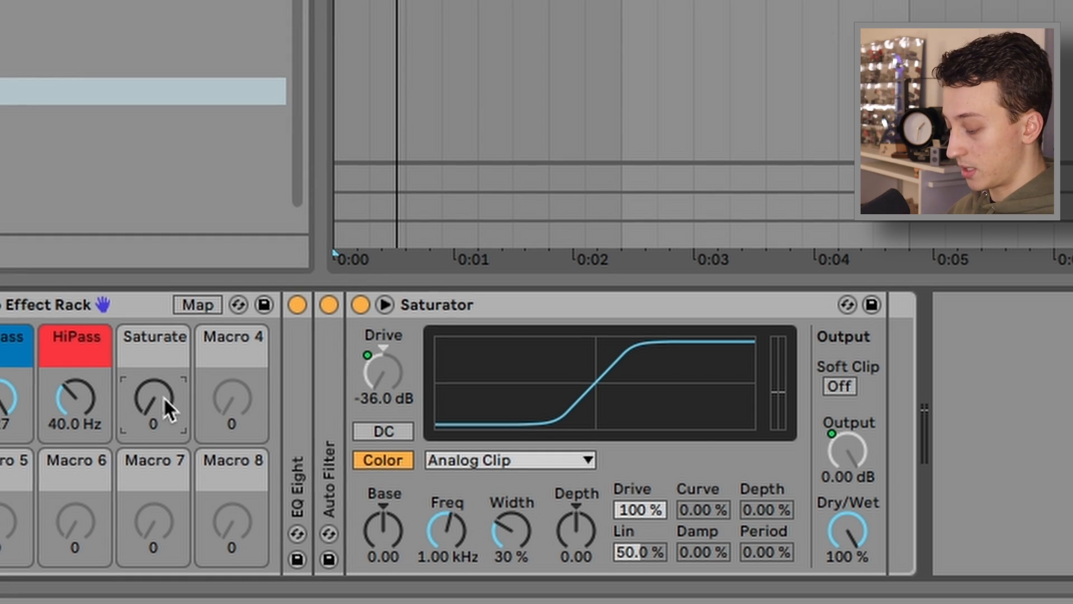
left_click_drag(163, 397, 112, 192)
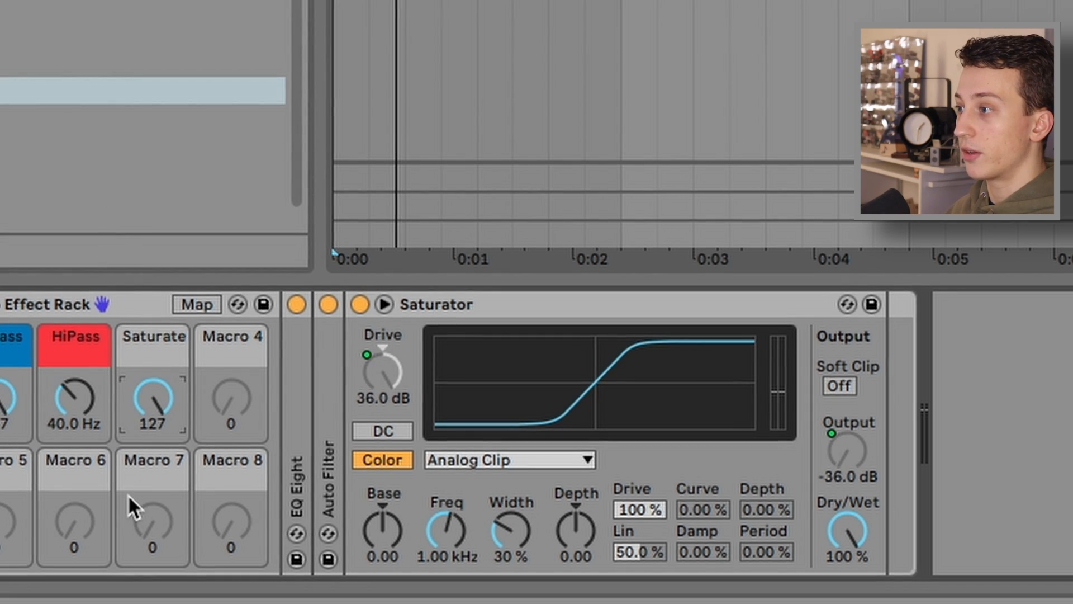
left_click_drag(128, 494, 160, 384)
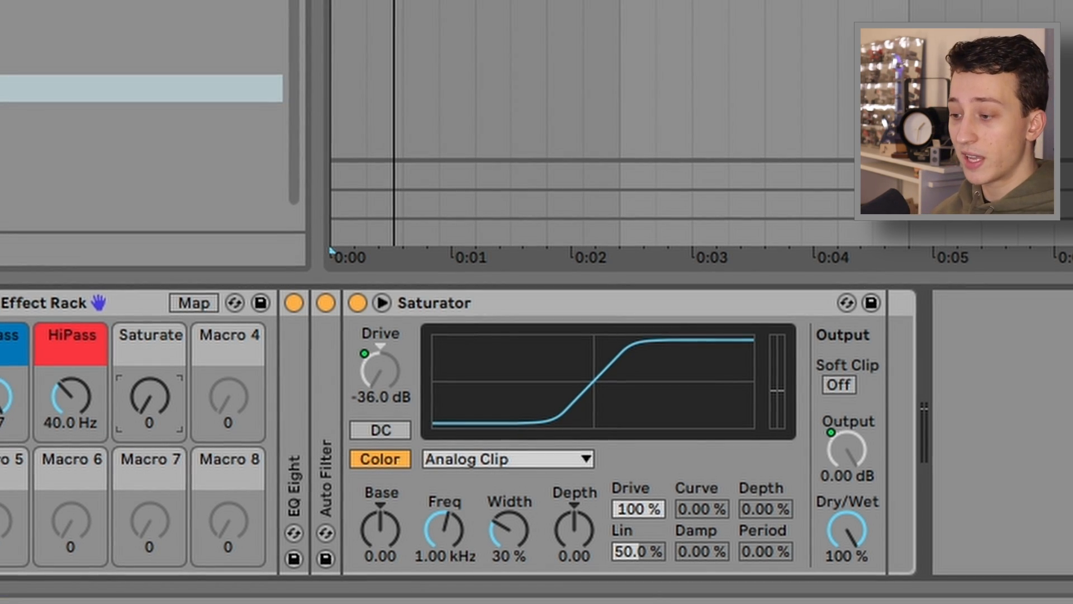
key("space")
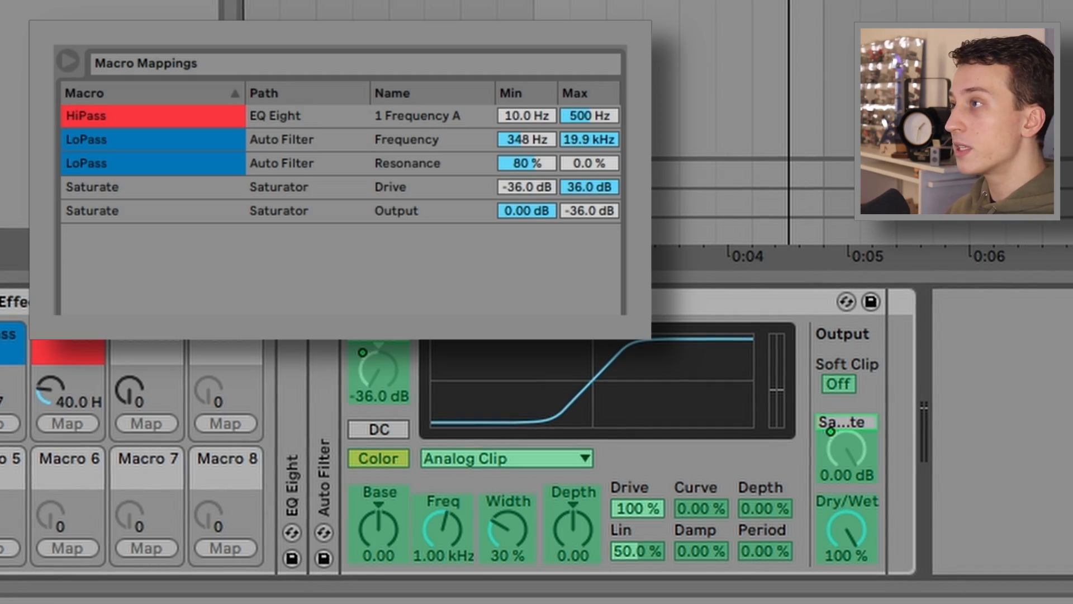
Set the minimum of the Saturate macro's Drive mapping to 0 dB
left_click(187, 197)
left_click(535, 183)
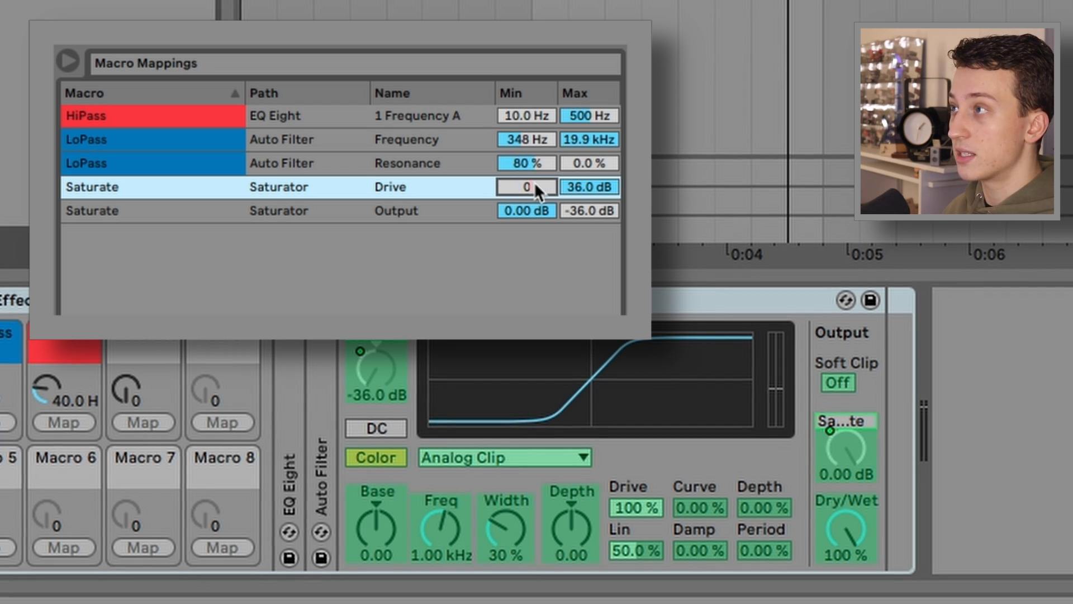
key("Return")
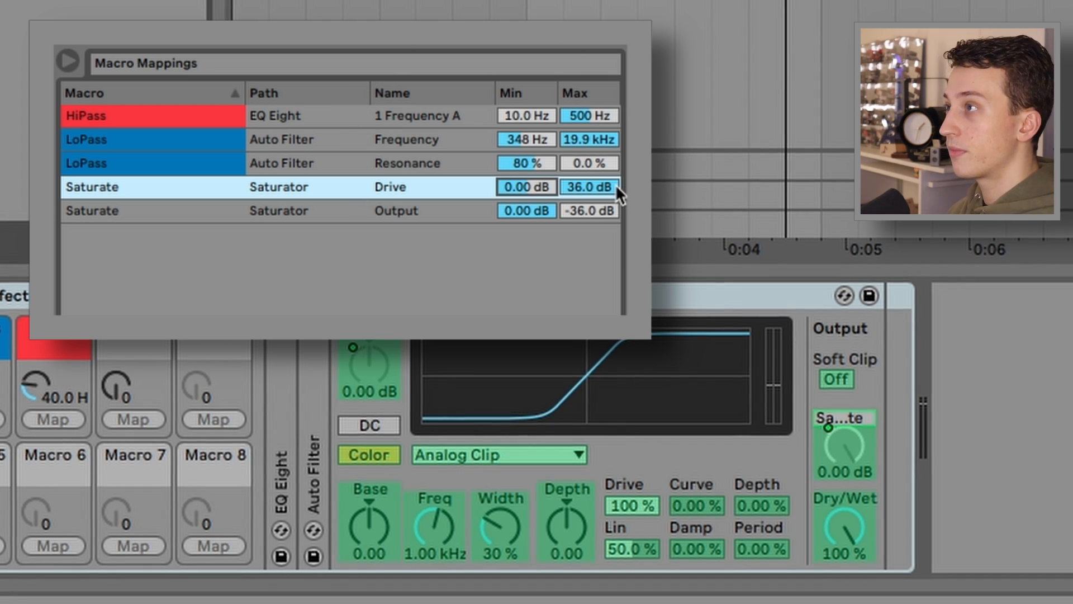
Sweep the Saturate macro upward from 0 to audition its revised Drive range
left_click_drag(129, 388, 130, 332)
key("Delete")
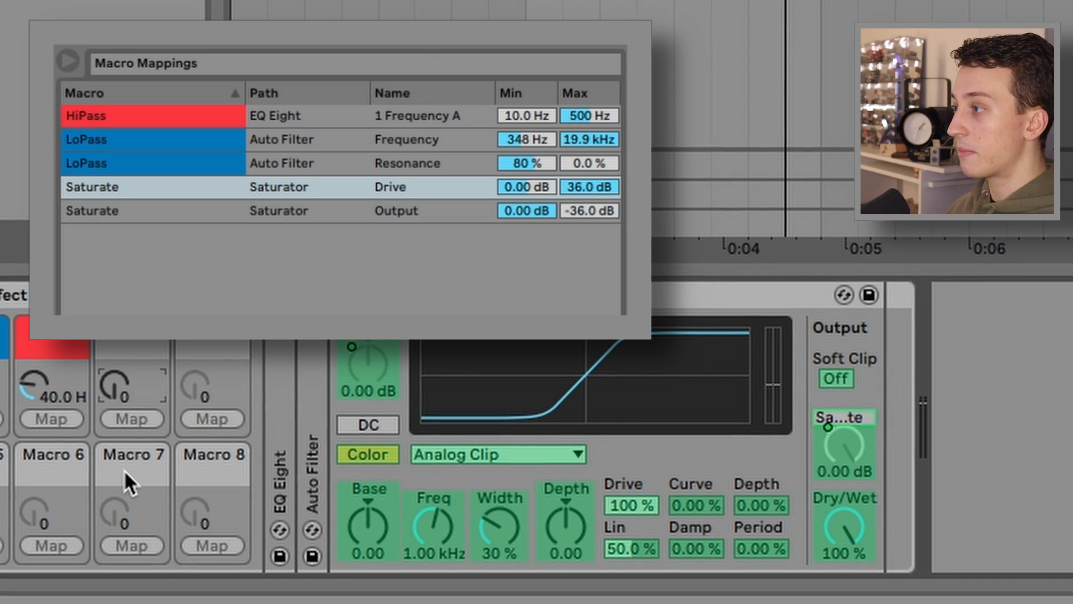
left_click_drag(116, 383, 116, 358)
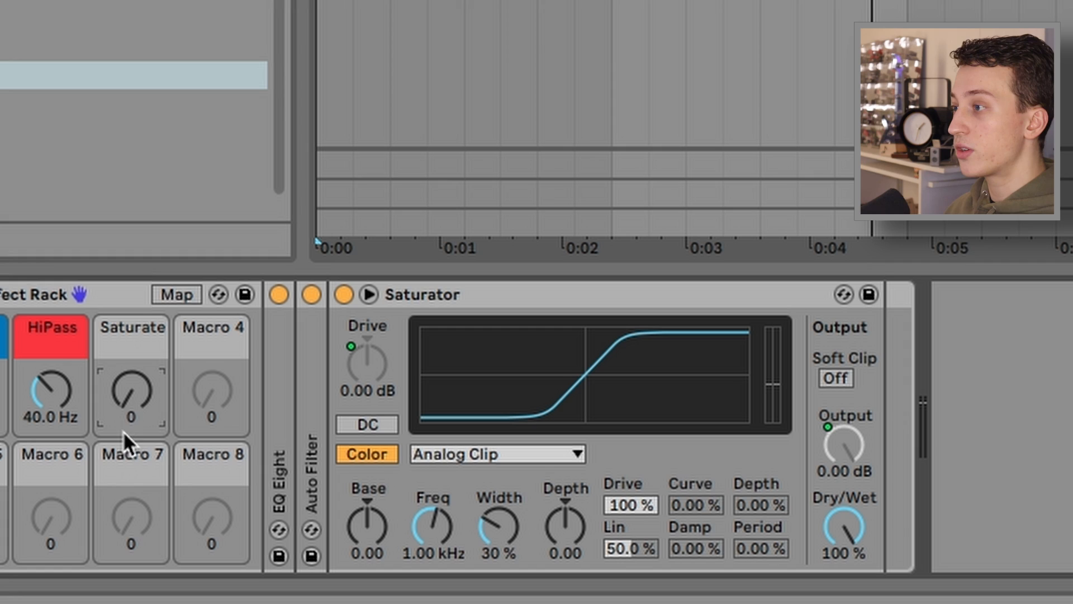
left_click_drag(128, 397, 144, 211)
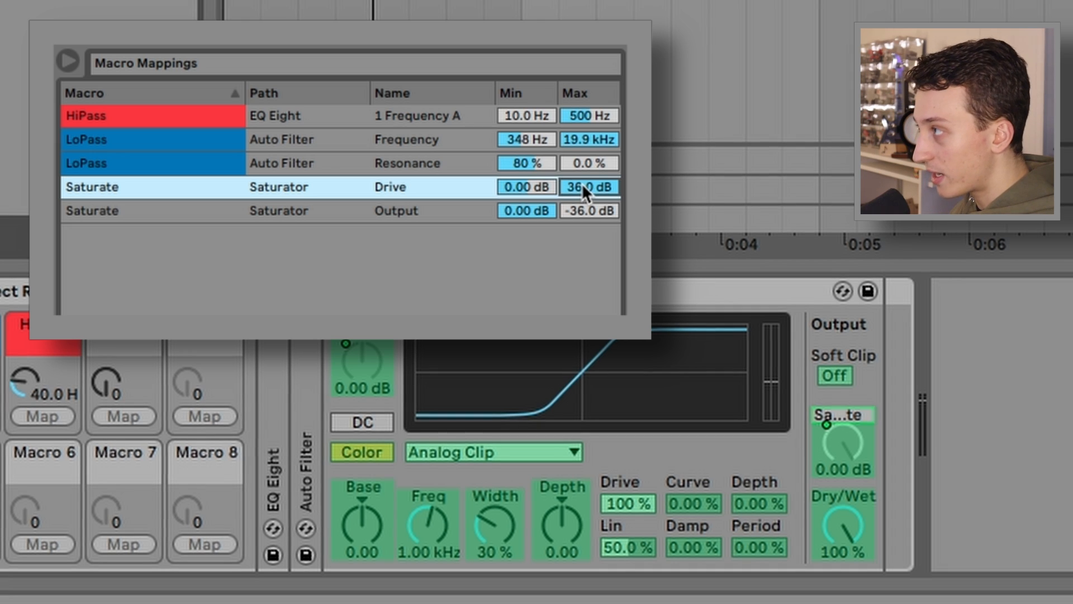
Set the Saturate mapping maximums to 15 dB for Drive and -15 dB for Output, and audition the macro at 127
type("15")
key("Return")
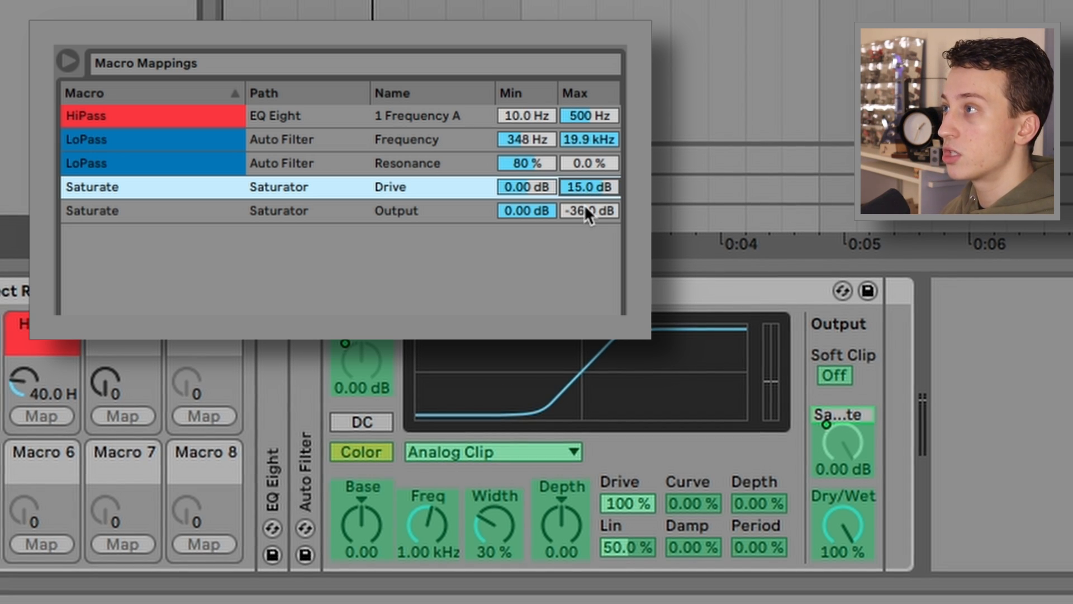
left_click(573, 207)
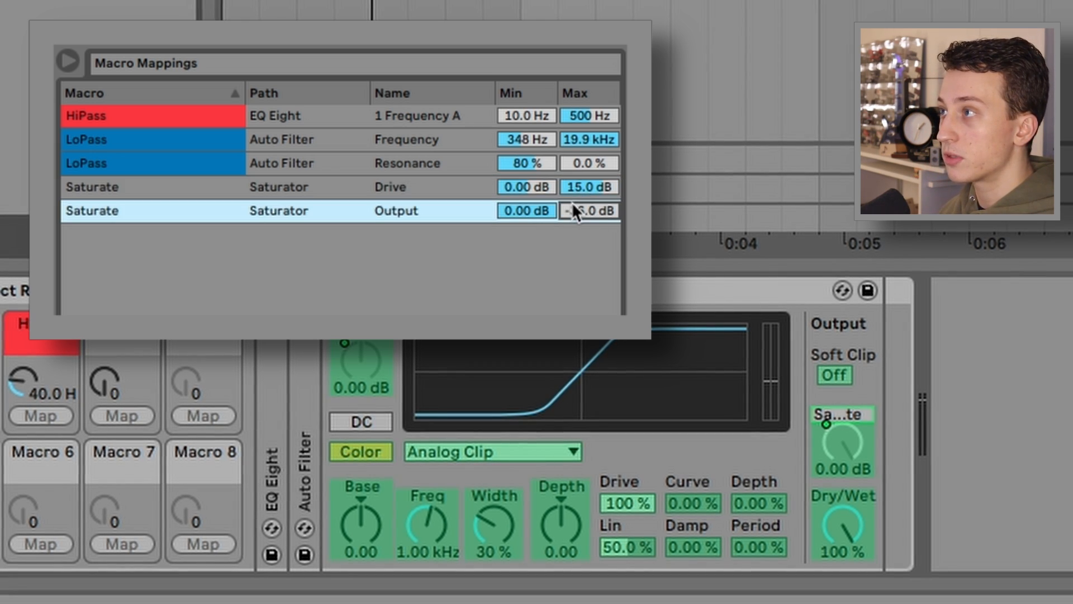
type("-")
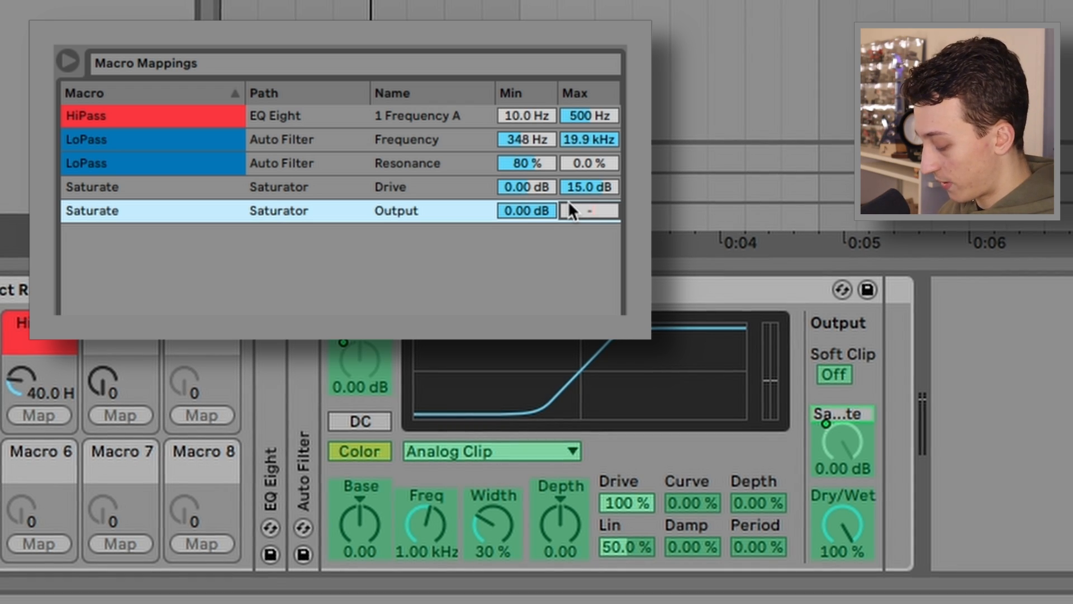
type("15")
key("Return")
left_click(165, 289)
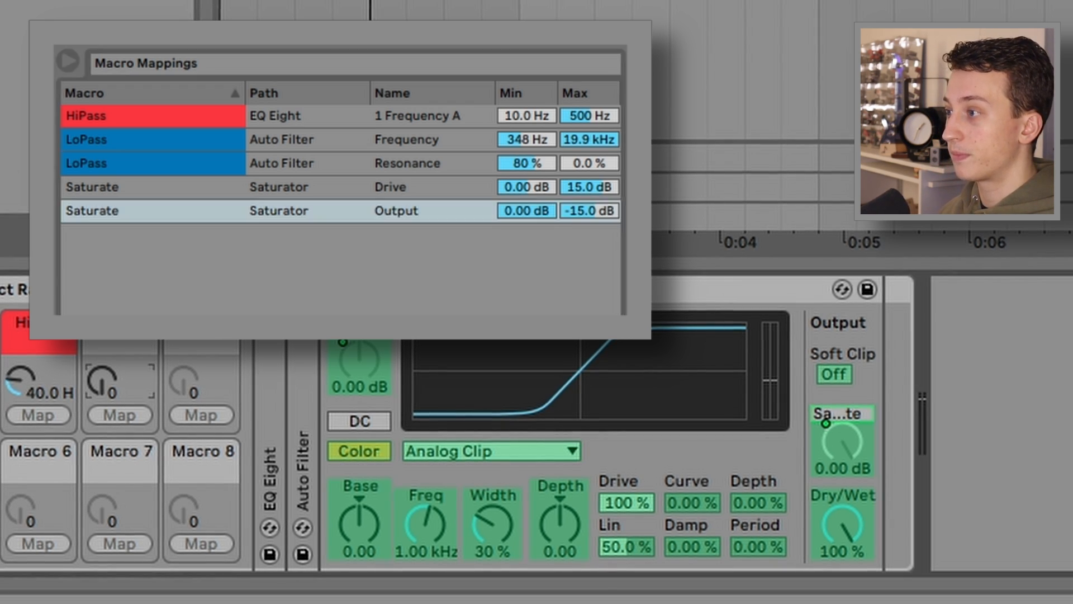
left_click_drag(118, 385, 115, 262)
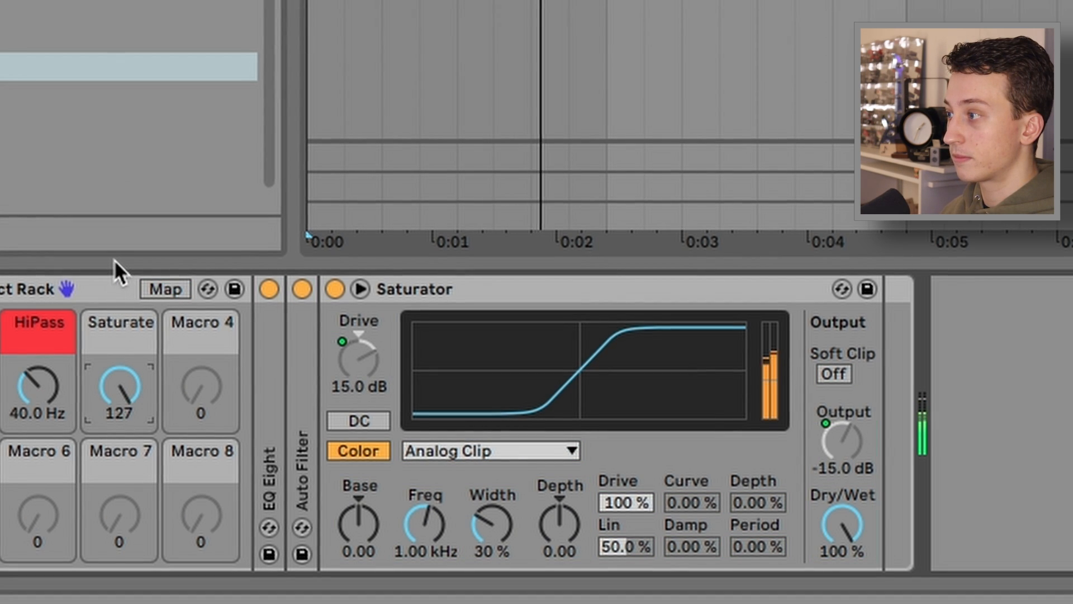
left_click(112, 414)
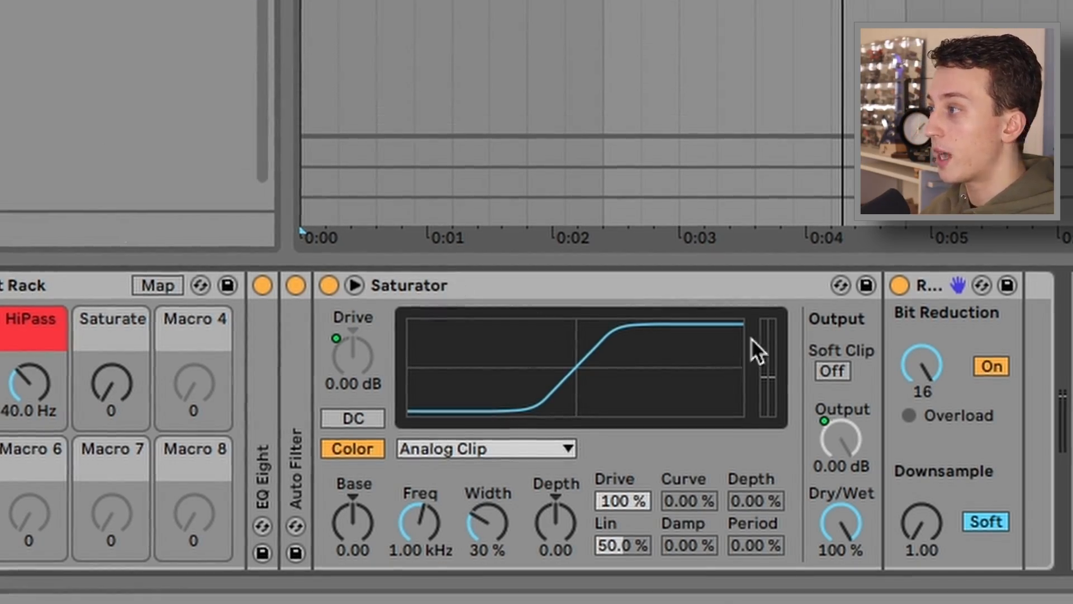
Add Vinyl Distortion to the rack after Redux
left_click(928, 294)
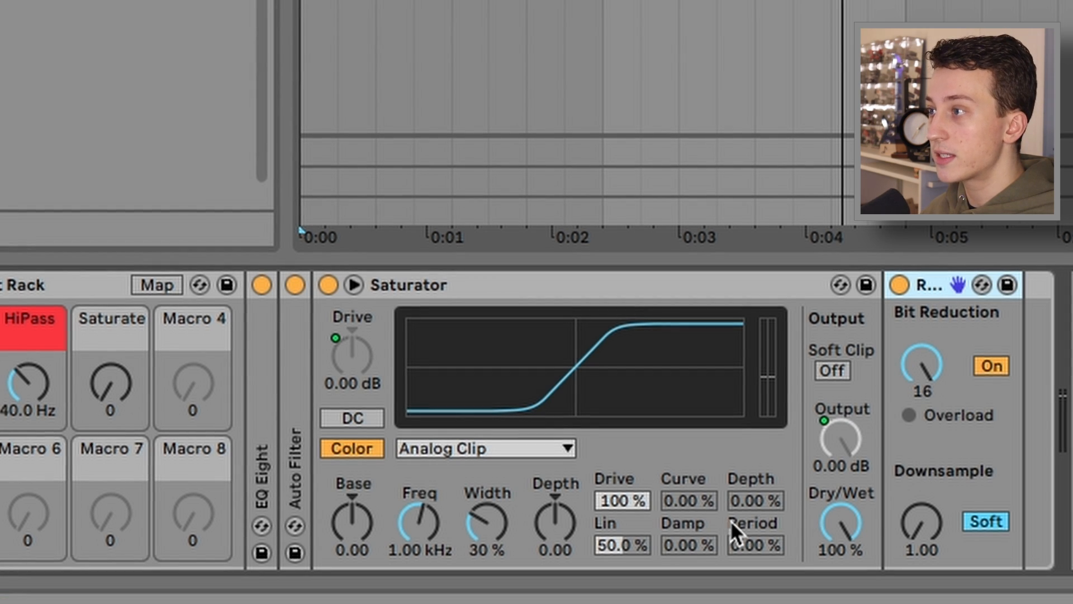
left_click(4, 180)
left_click_drag(5, 181, 1040, 391)
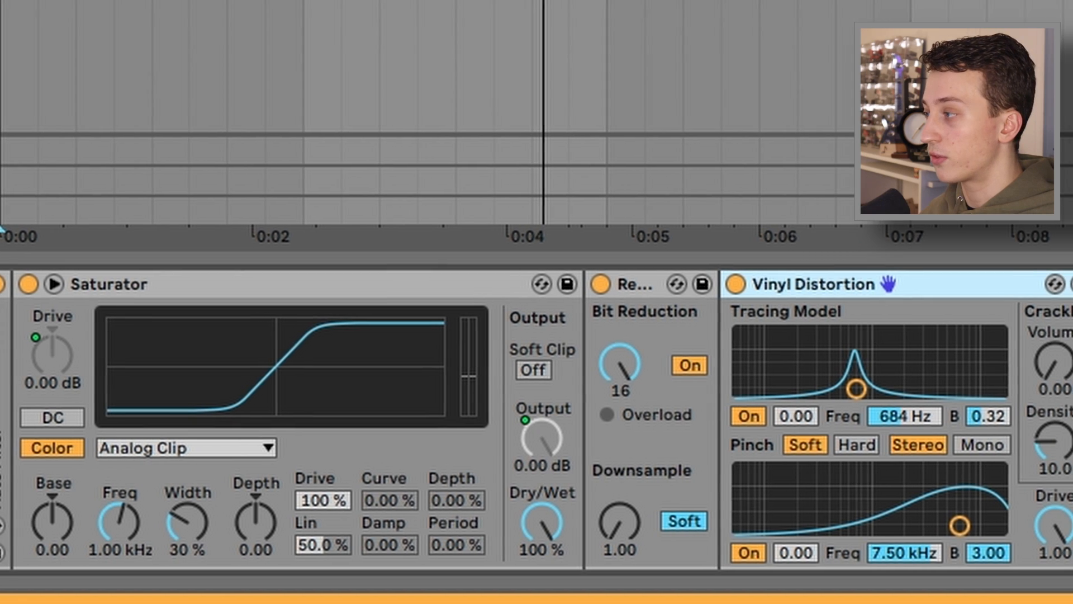
Map Redux's Downsample and Bit Reduction and Vinyl Distortion's Crackle Volume to Macro 5
right_click(683, 517)
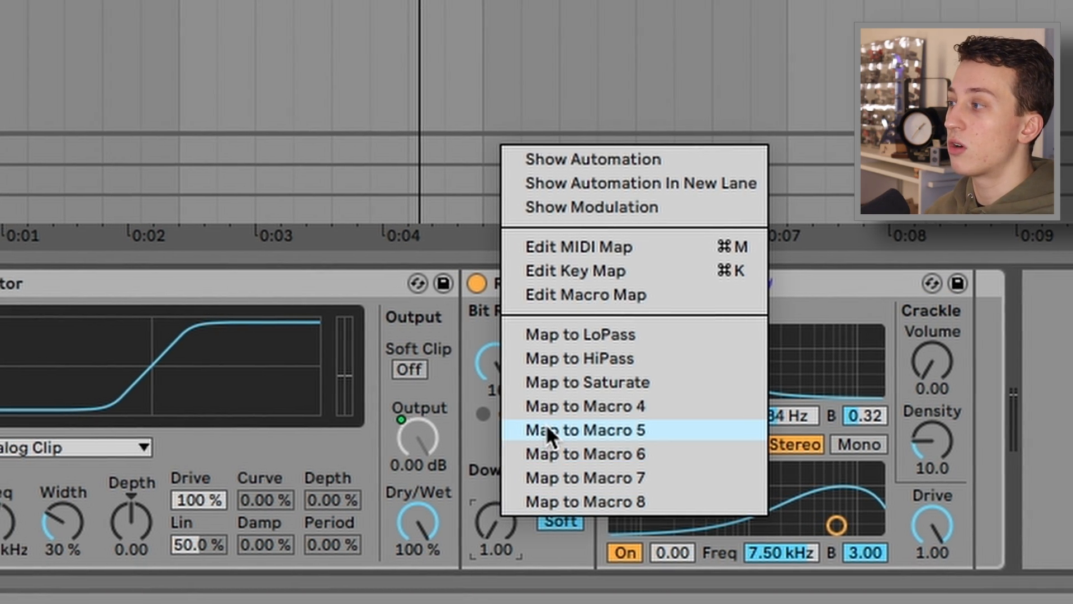
left_click(534, 430)
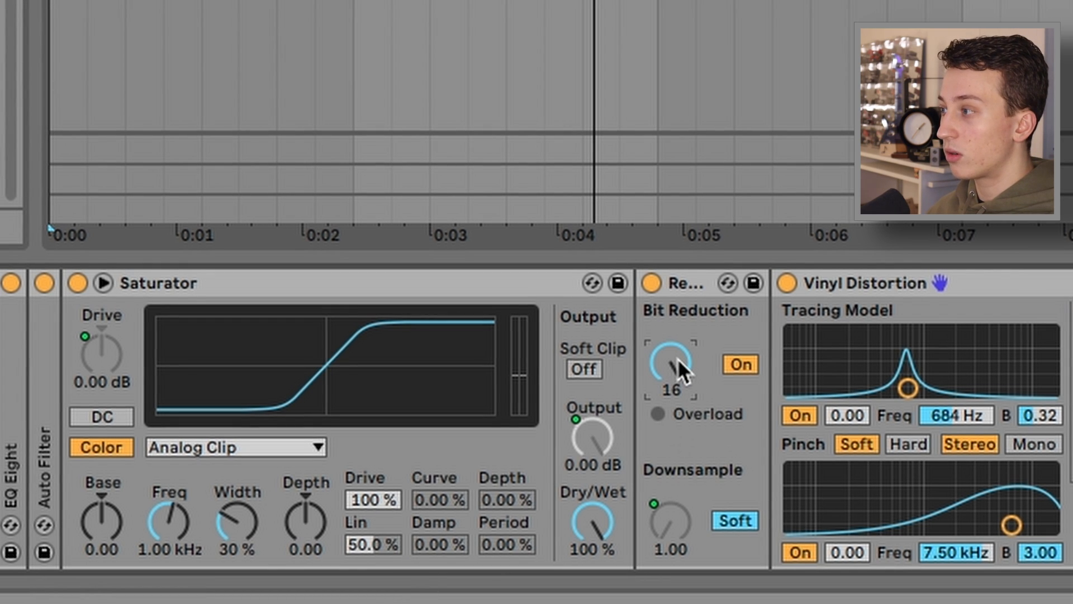
right_click(672, 361)
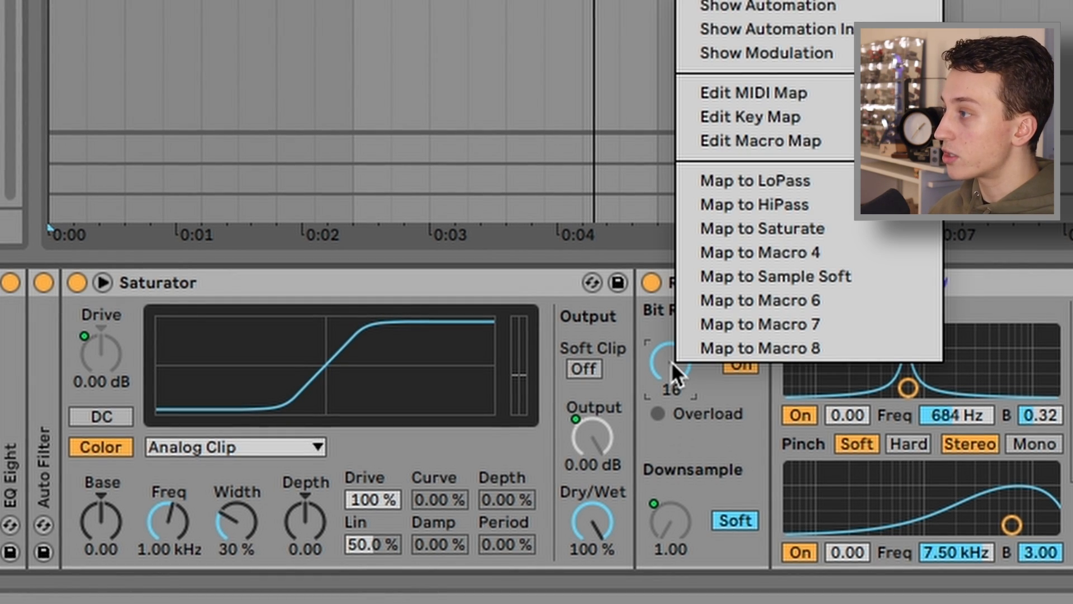
left_click(743, 275)
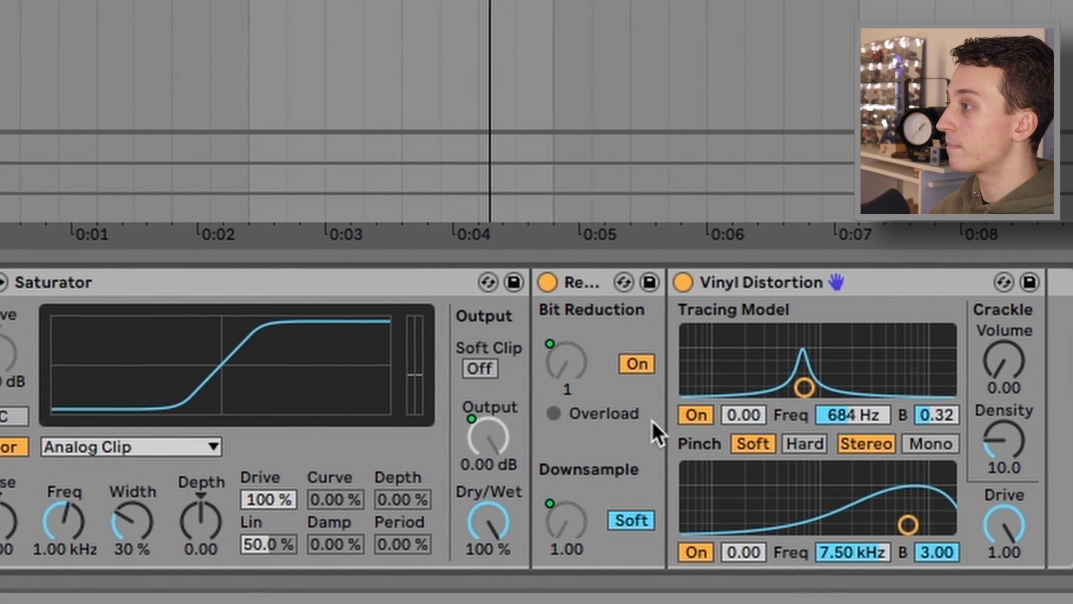
right_click(997, 364)
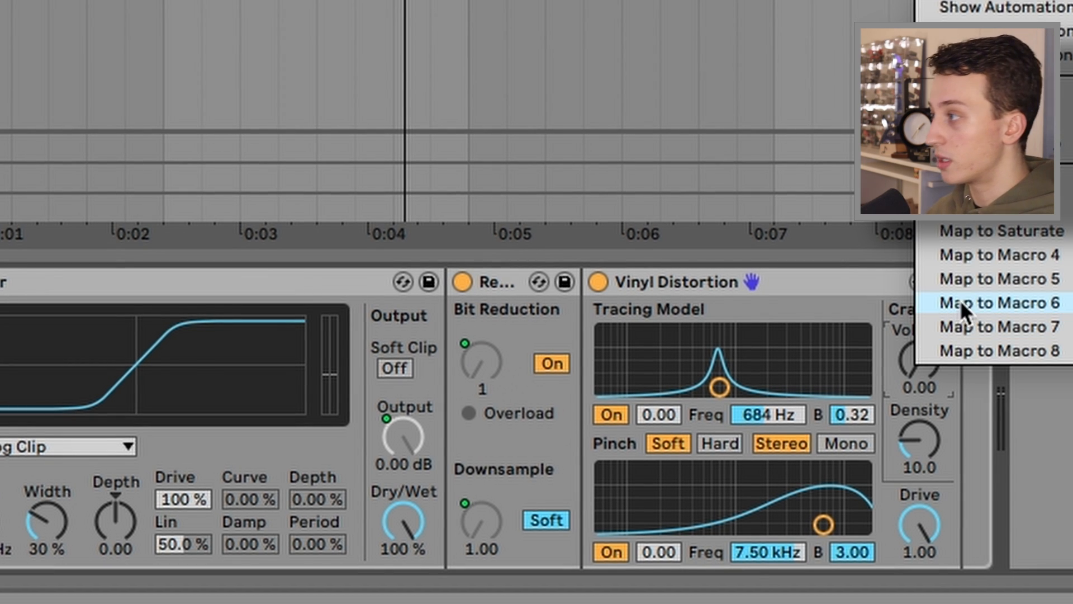
left_click(972, 278)
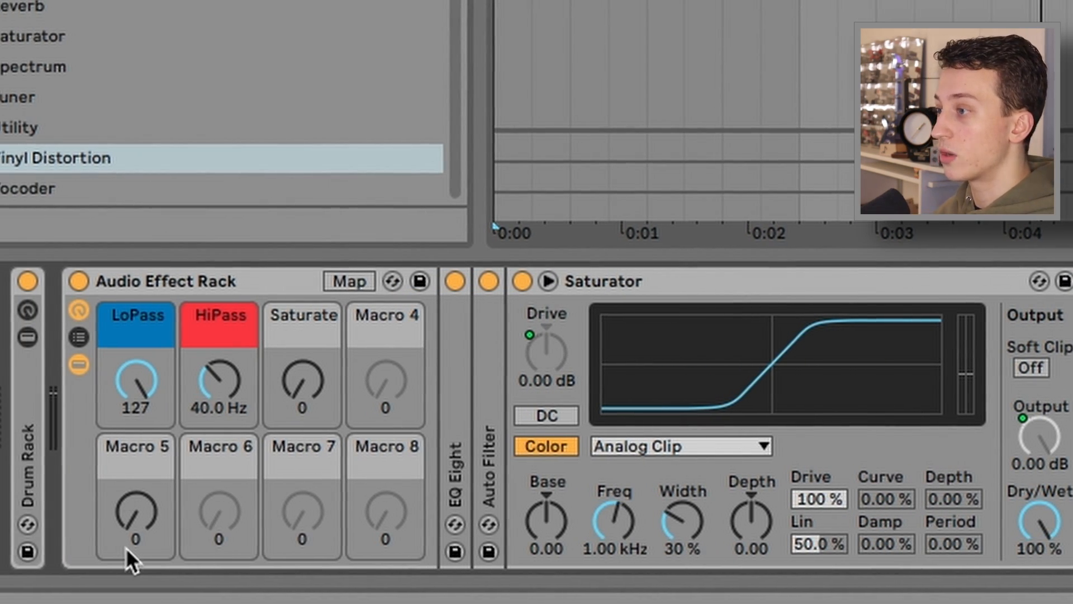
Audition Macro 5 by raising it to 102 during playback
left_click_drag(101, 497, 105, 339)
key("space")
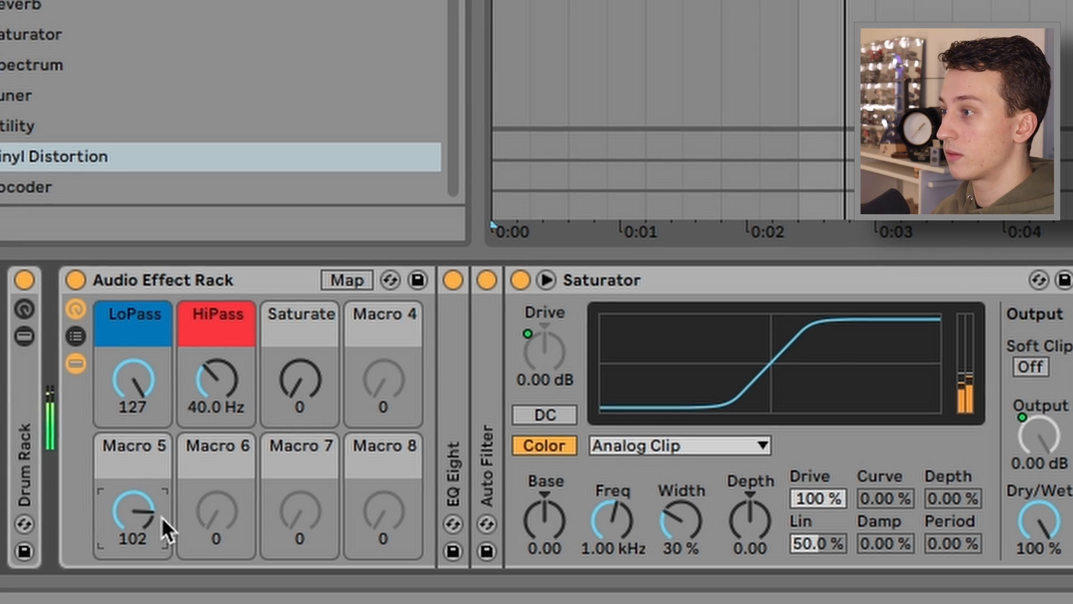
right_click(105, 506)
key("Escape")
Invert the range of Macro 5's Redux Bit Depth mapping and turn the macro down to 0
left_click(344, 281)
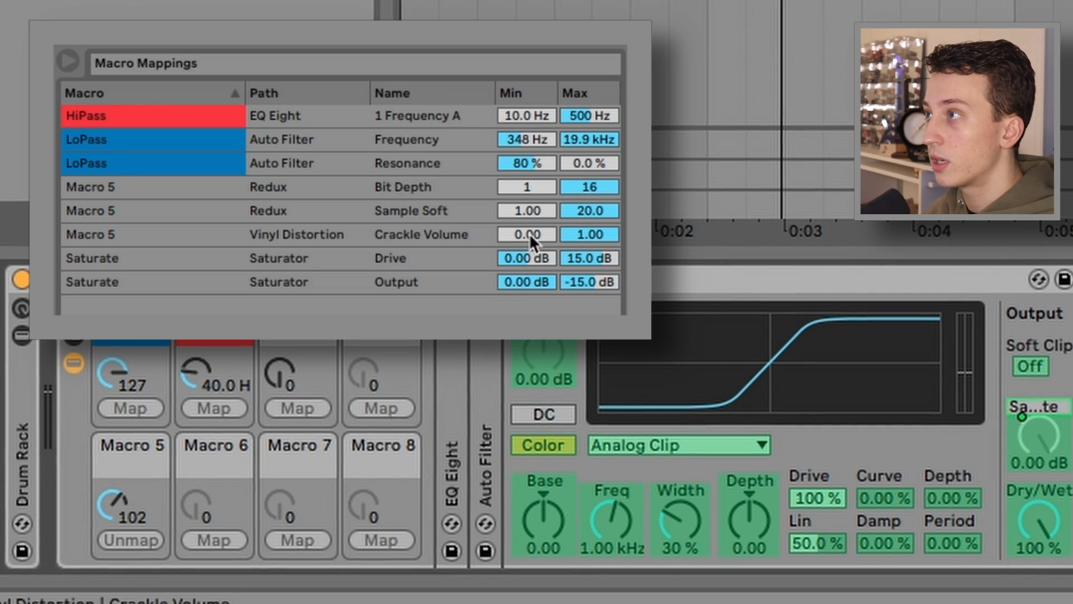
mouse_move(571, 208)
left_mouse_down()
mouse_move(574, 229)
mouse_move(581, 193)
left_mouse_up()
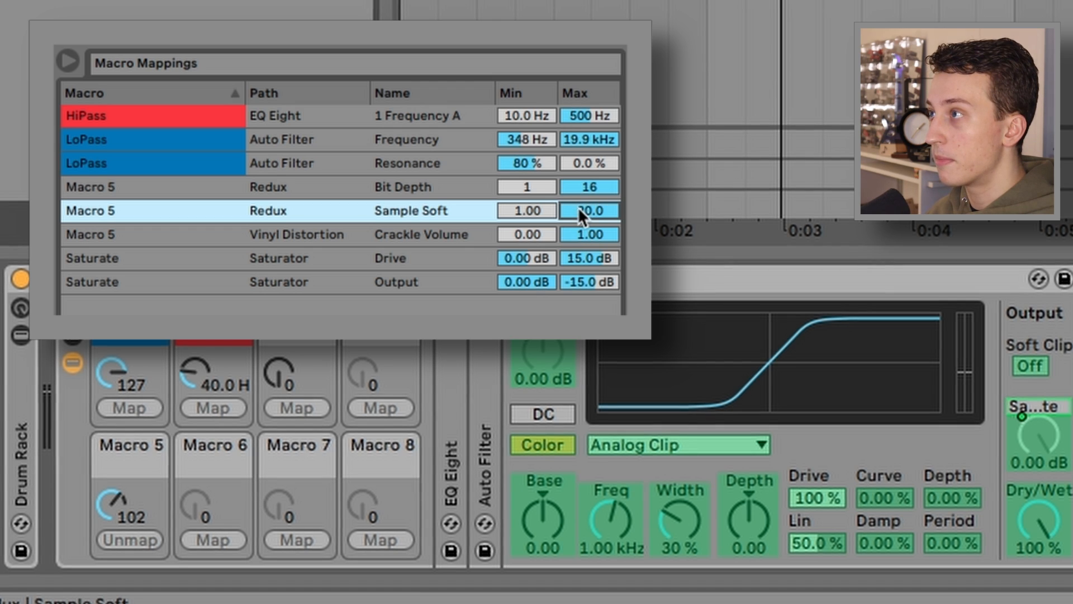
right_click(403, 185)
left_click(422, 190)
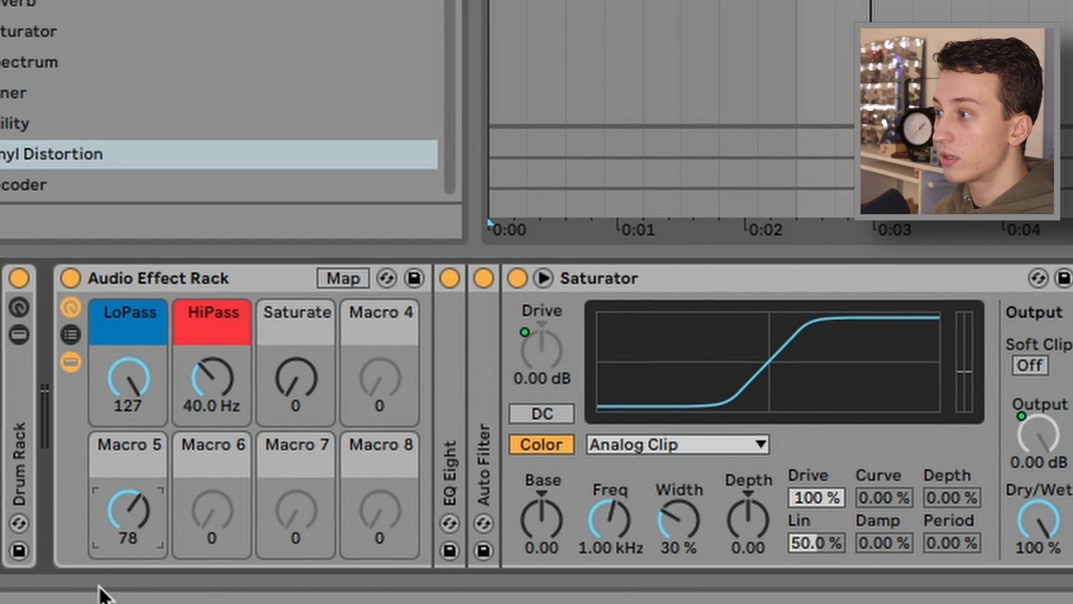
mouse_move(101, 592)
left_mouse_down()
mouse_move(102, 601)
mouse_move(106, 509)
mouse_move(119, 490)
mouse_move(122, 509)
mouse_move(124, 485)
mouse_move(136, 506)
mouse_move(112, 603)
left_mouse_up()
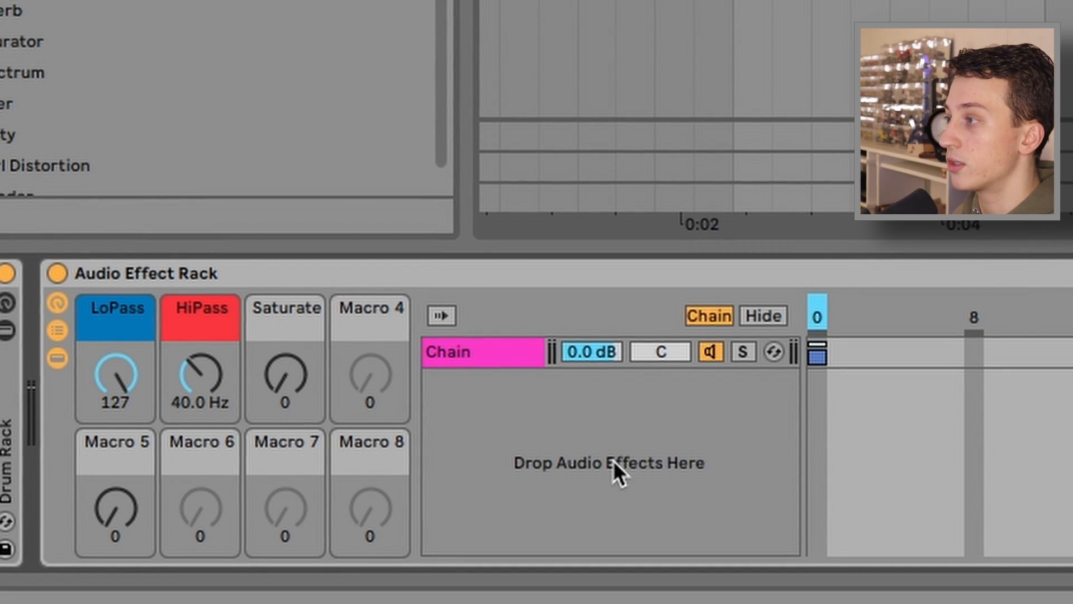
Rename the rack's existing chain to Chain 1
left_click(613, 460)
key("super+r")
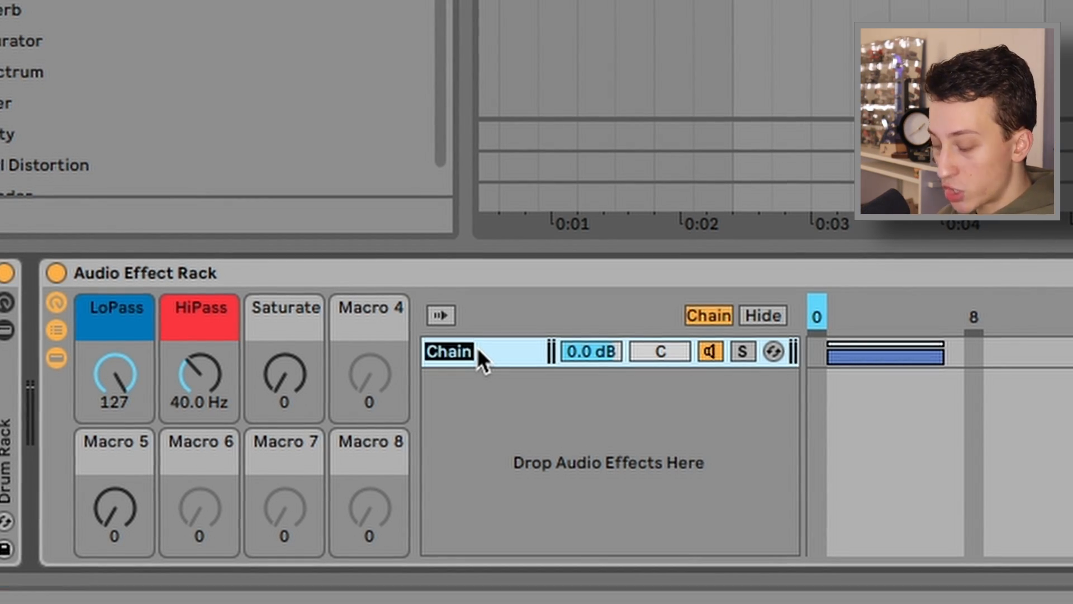
key("Right")
type("1")
key("Return")
Create a second chain in the rack and name it Chain 2
right_click(464, 405)
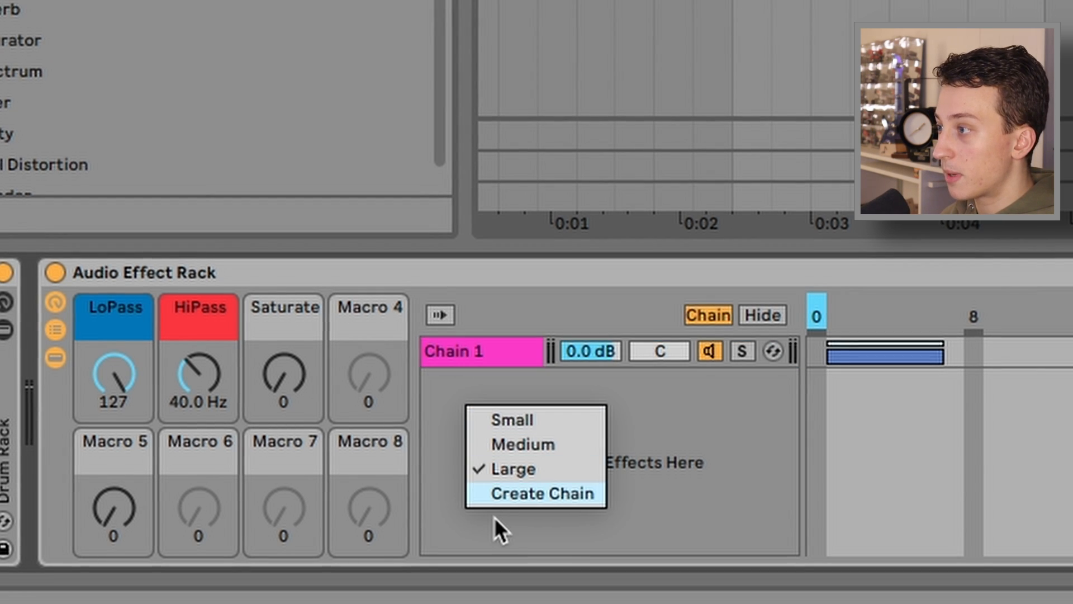
left_click(497, 499)
right_click(499, 492)
left_click(470, 448)
left_click(478, 374)
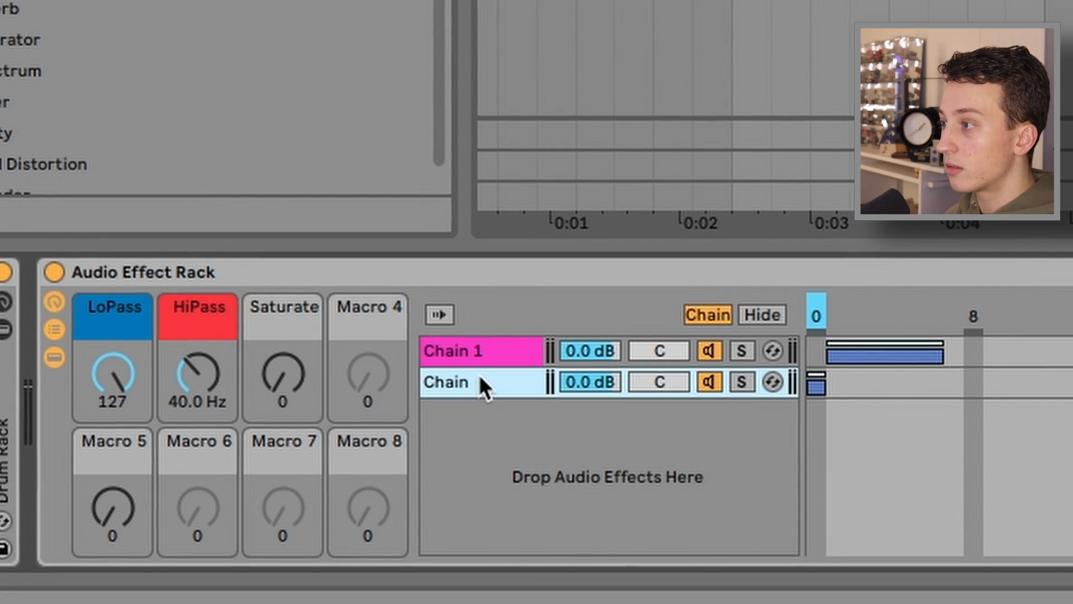
key("super+r")
key("Right")
type("2")
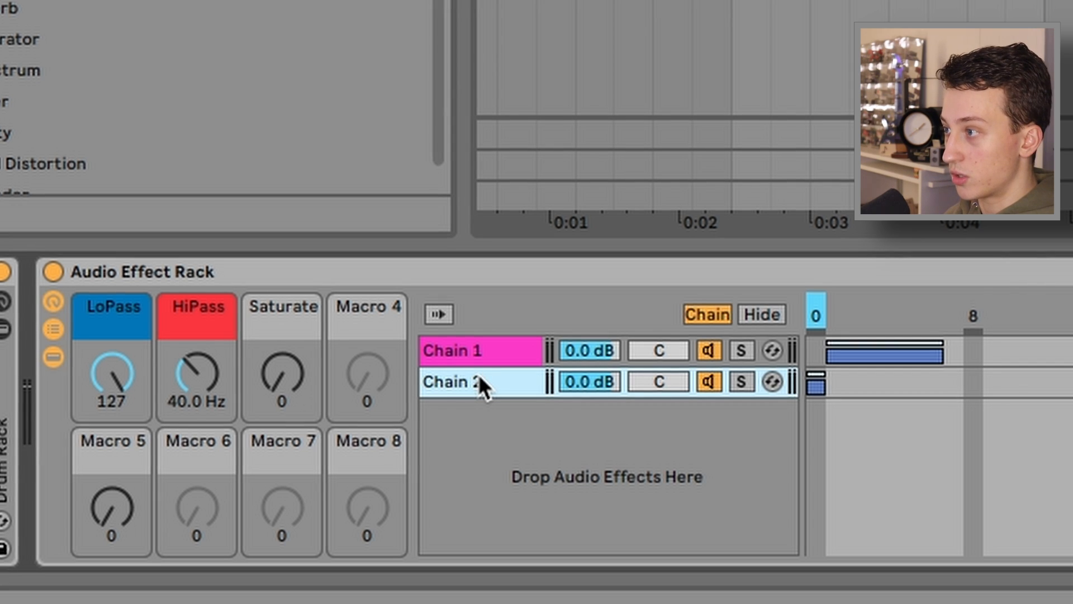
Select Chain 1 and move the chain selector to position 1, within that chain's zone
left_click(430, 343)
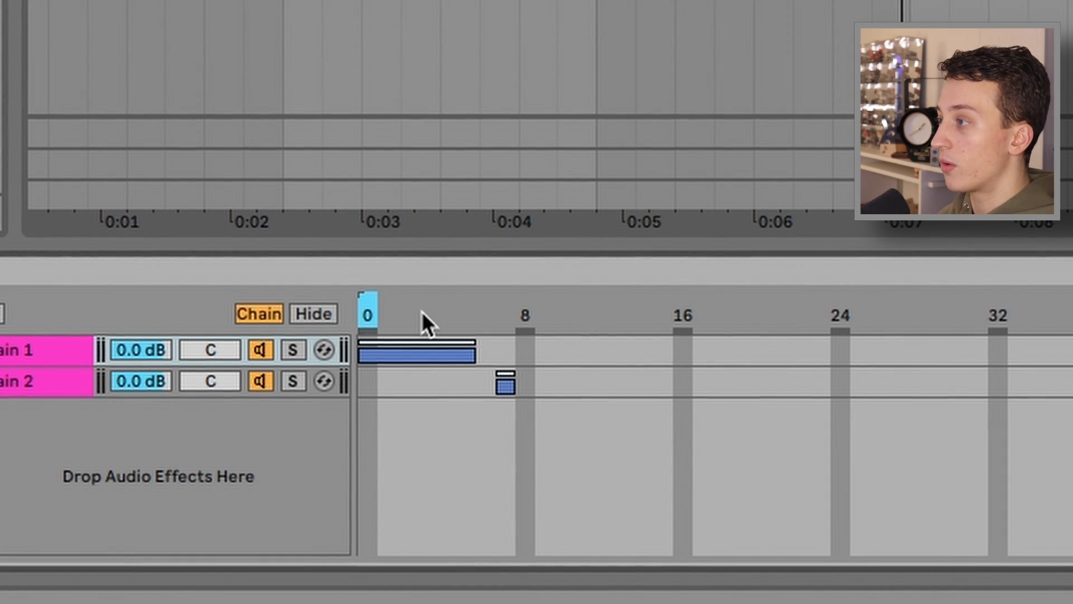
left_click_drag(421, 311, 391, 324)
left_click_drag(374, 326, 391, 324)
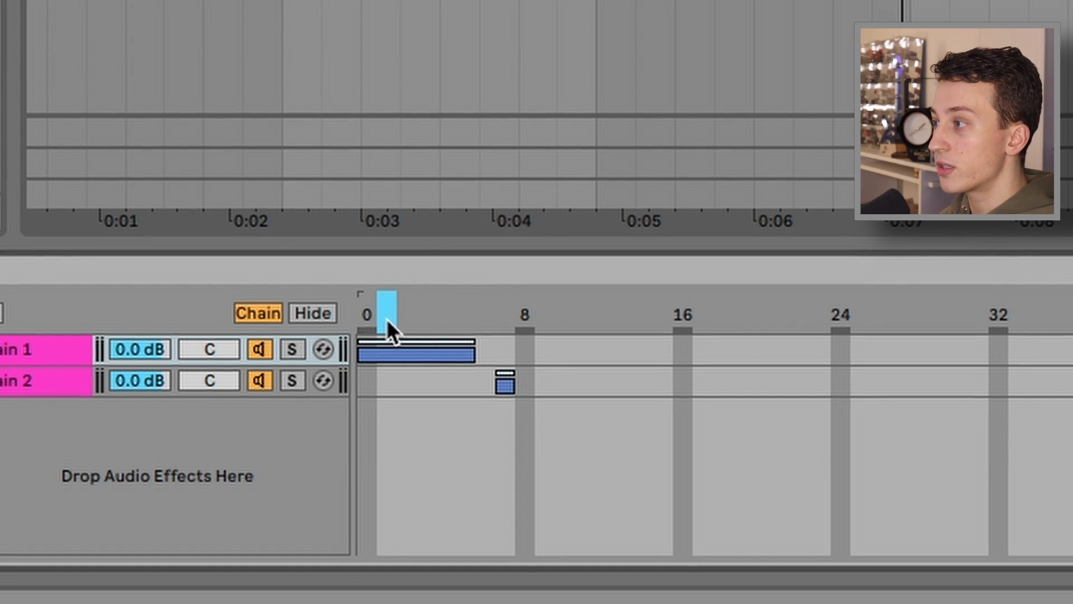
mouse_move(383, 321)
left_mouse_down()
mouse_move(401, 307)
mouse_move(383, 318)
left_mouse_up()
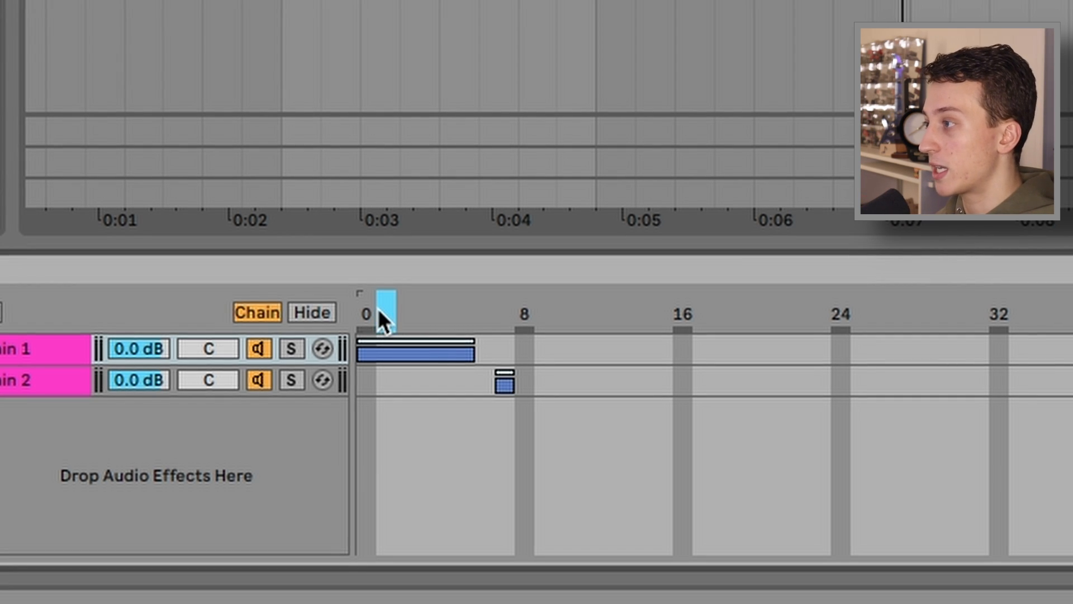
Map the chain selector to Macro 8, and place Chain 1's zone at position 1 and Chain 2's zone at position 2
right_click(381, 308)
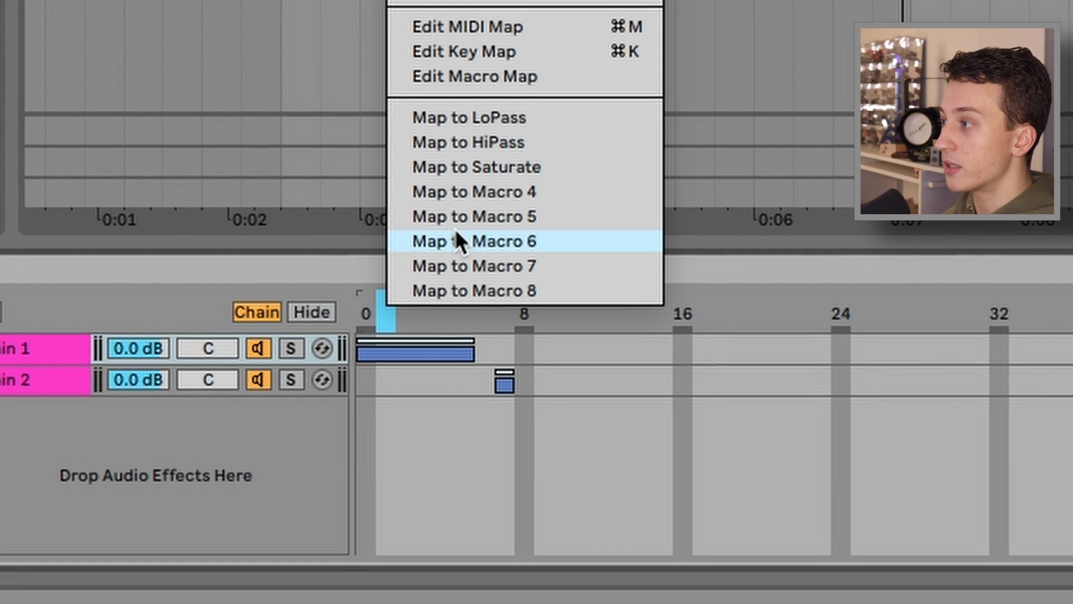
left_click(474, 291)
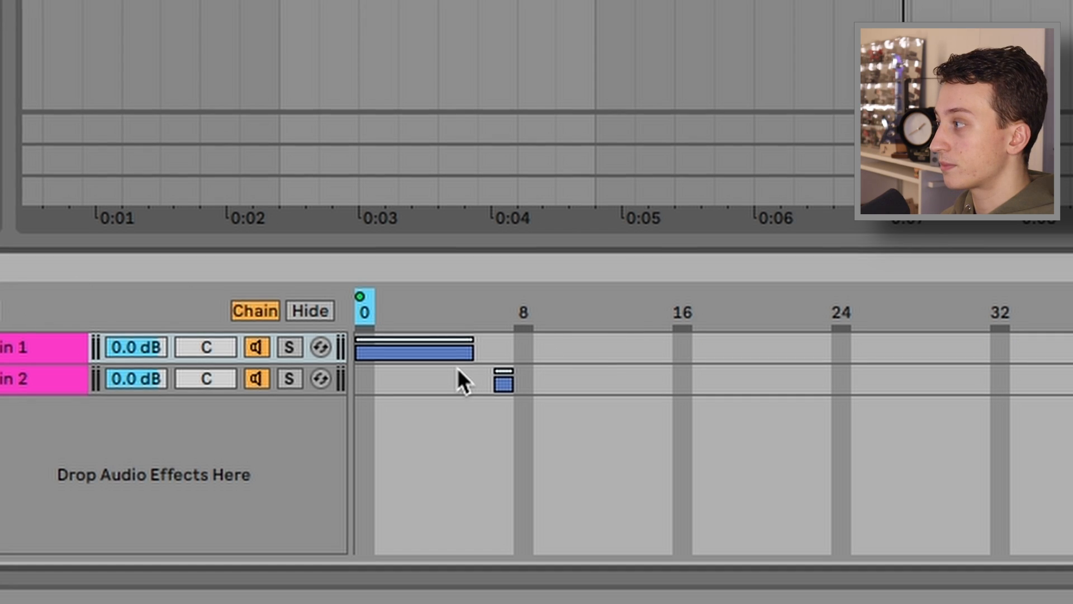
scroll(457, 381, "right", 10)
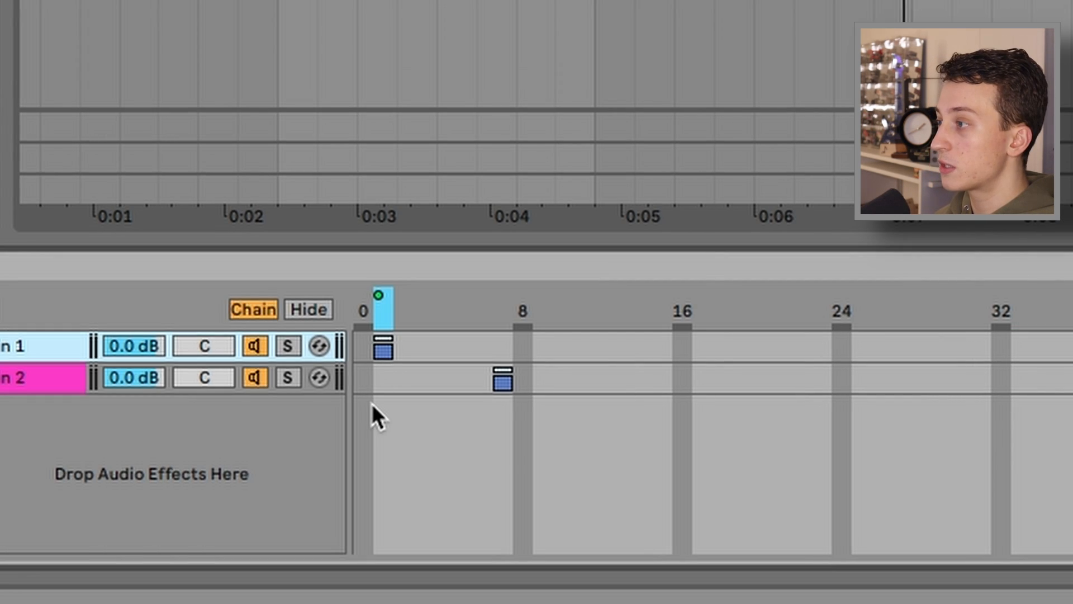
mouse_move(389, 351)
left_mouse_down()
mouse_move(438, 354)
mouse_move(400, 355)
left_mouse_up()
left_click_drag(502, 379, 401, 385)
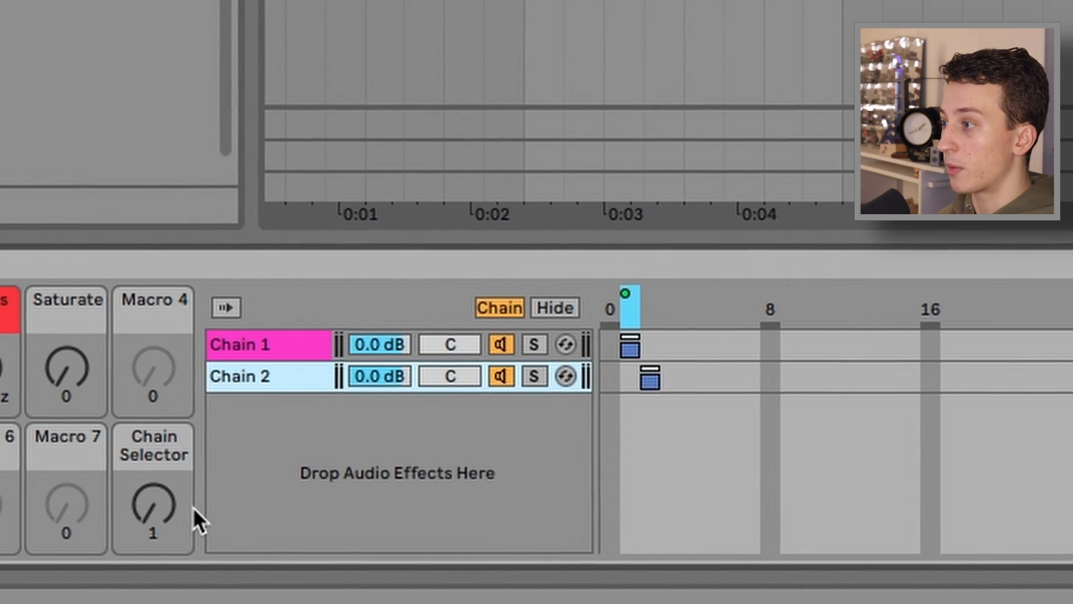
left_click_drag(154, 505, 148, 601)
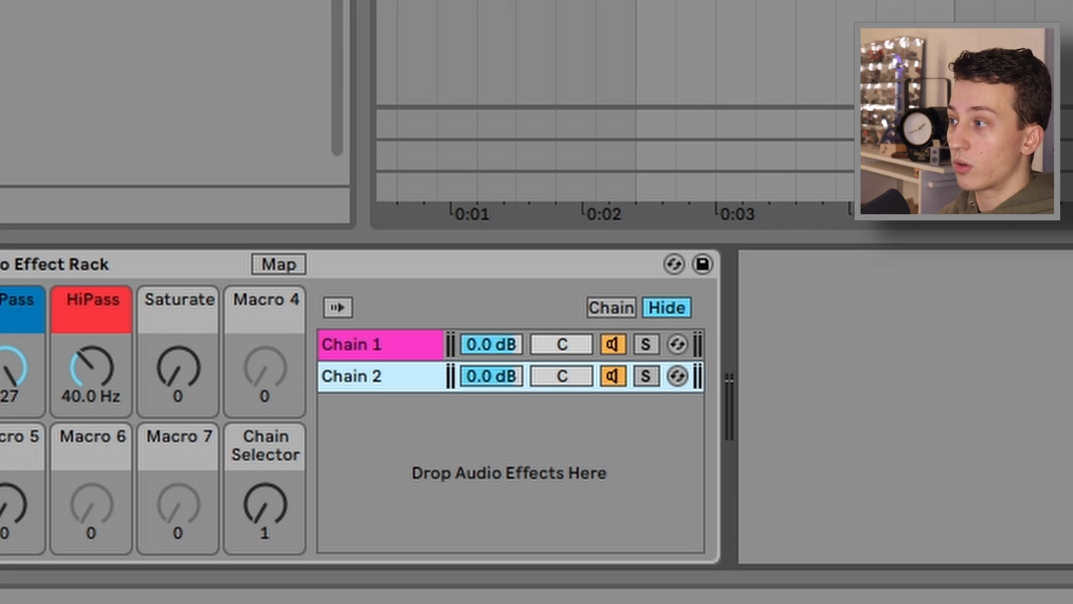
Add a Reverb effect to Chain 2 and start playback
left_click(373, 370)
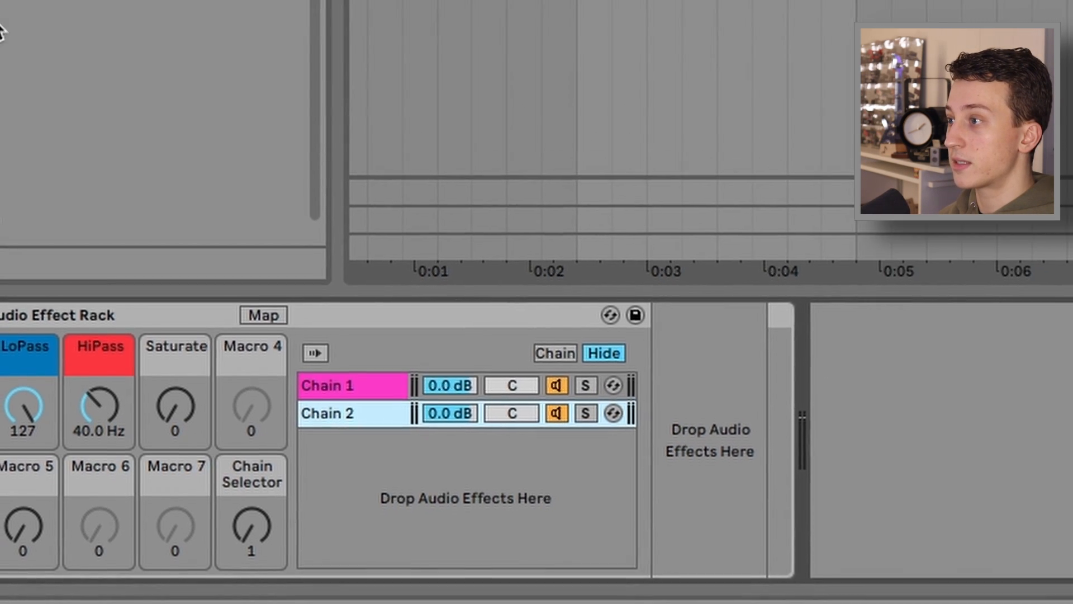
left_click_drag(1, 90, 664, 430)
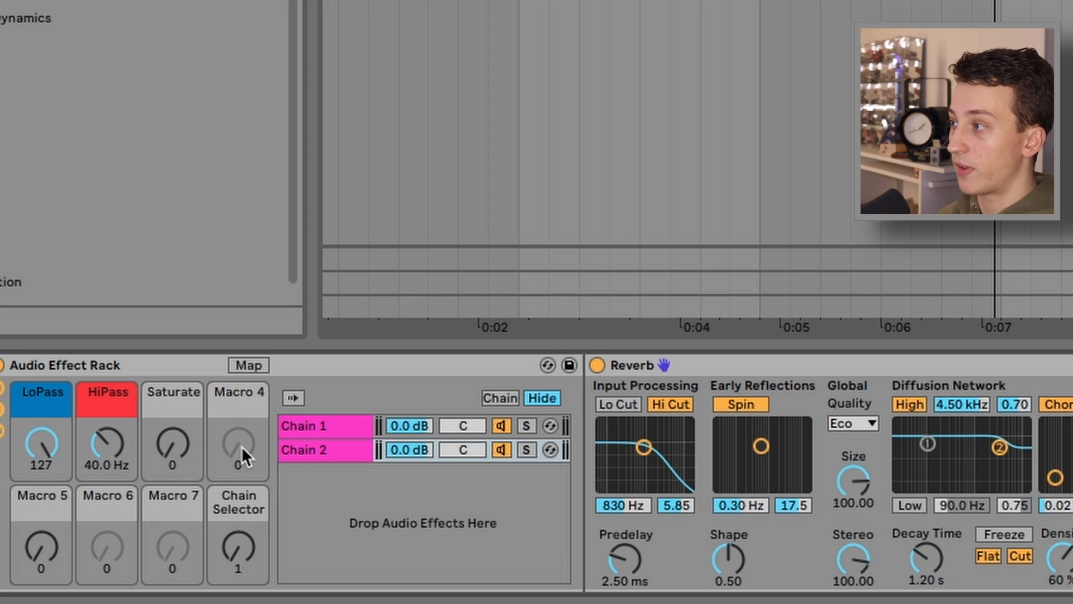
key("space")
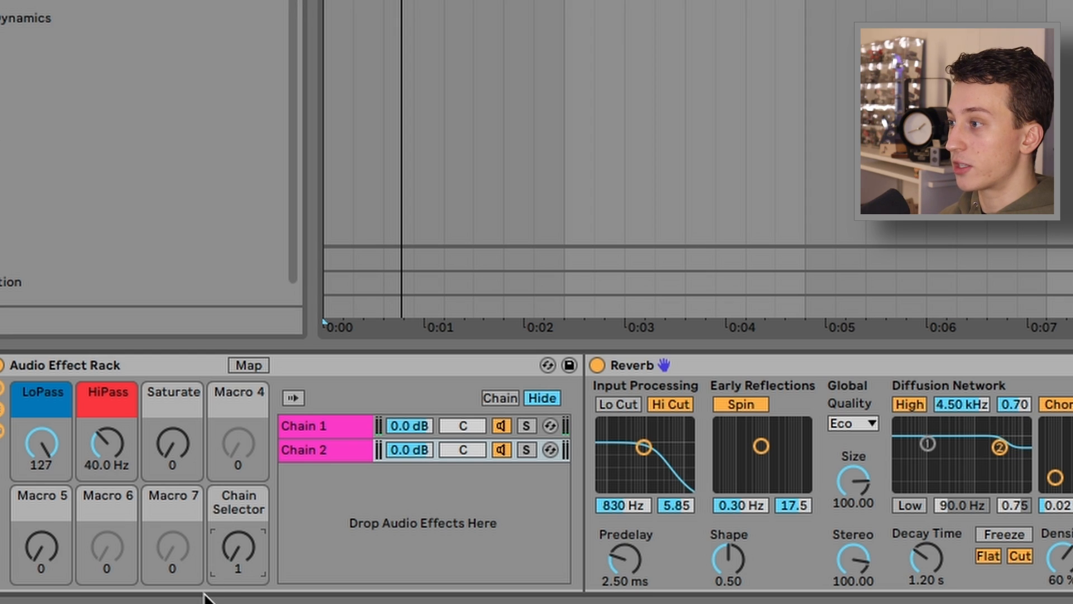
With Chain 1 selected, lower the HiPass macro to 36.8 Hz and the LoPass macro to 60
left_click(352, 434)
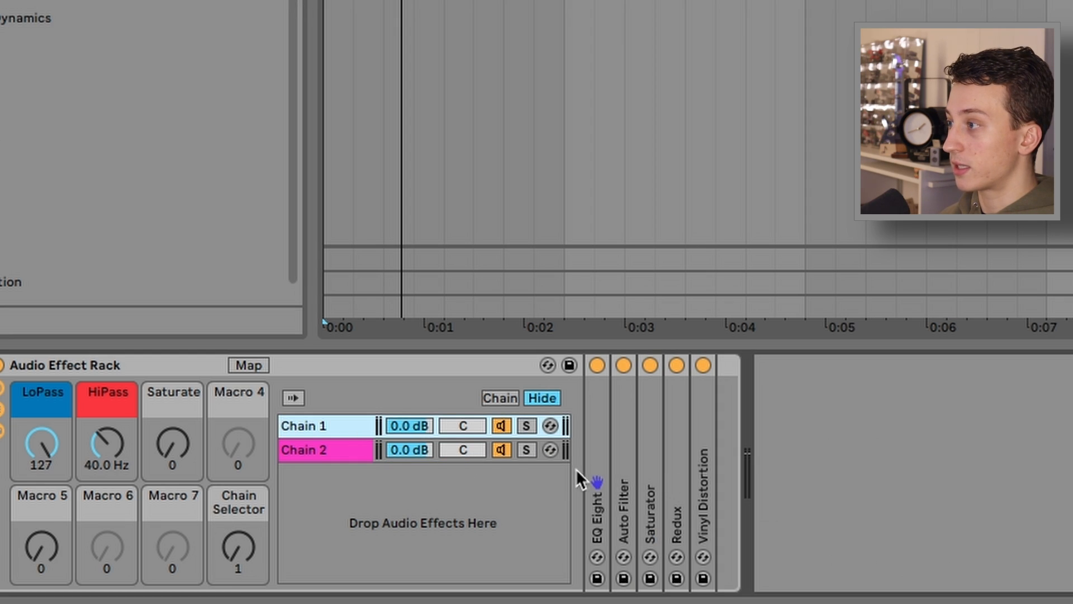
left_click_drag(90, 445, 90, 447)
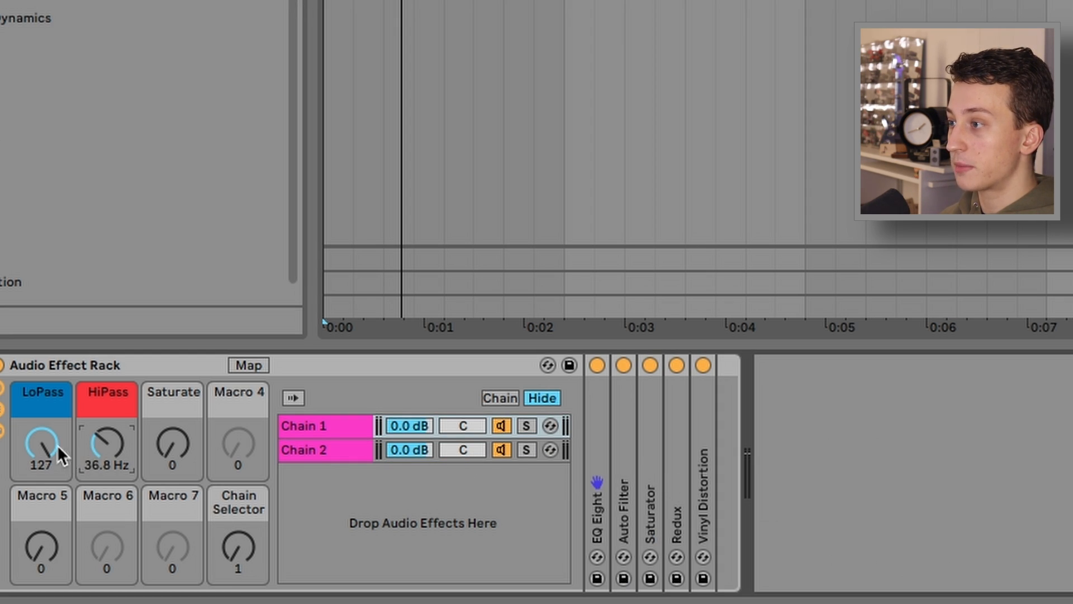
left_click_drag(38, 485, 32, 524)
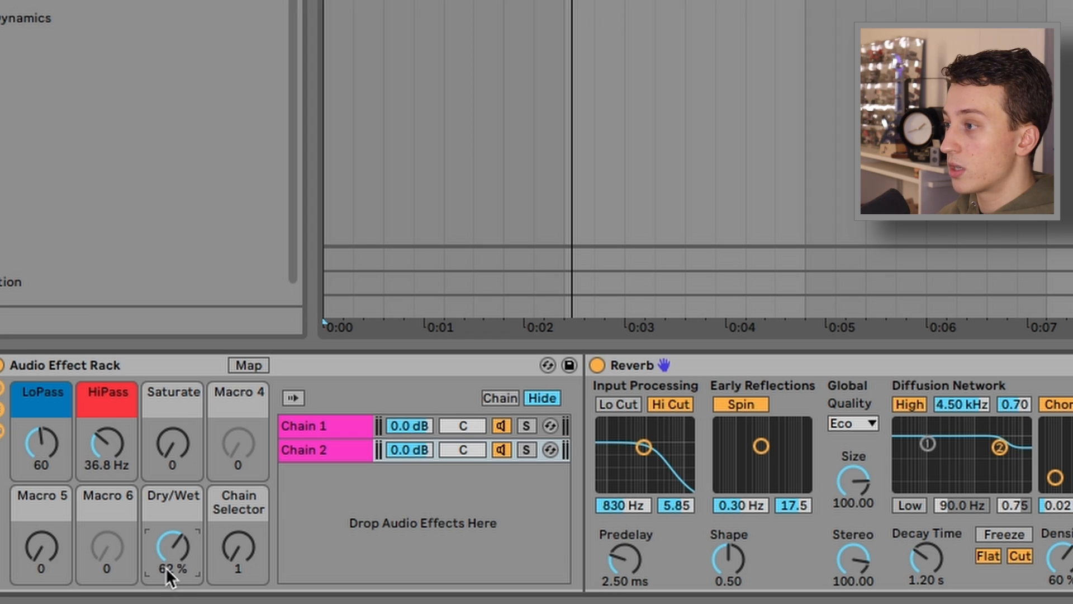
Compare the two chains during playback by switching the Chain Selector macro back and forth between 1 and 2
left_click_drag(233, 551, 233, 564)
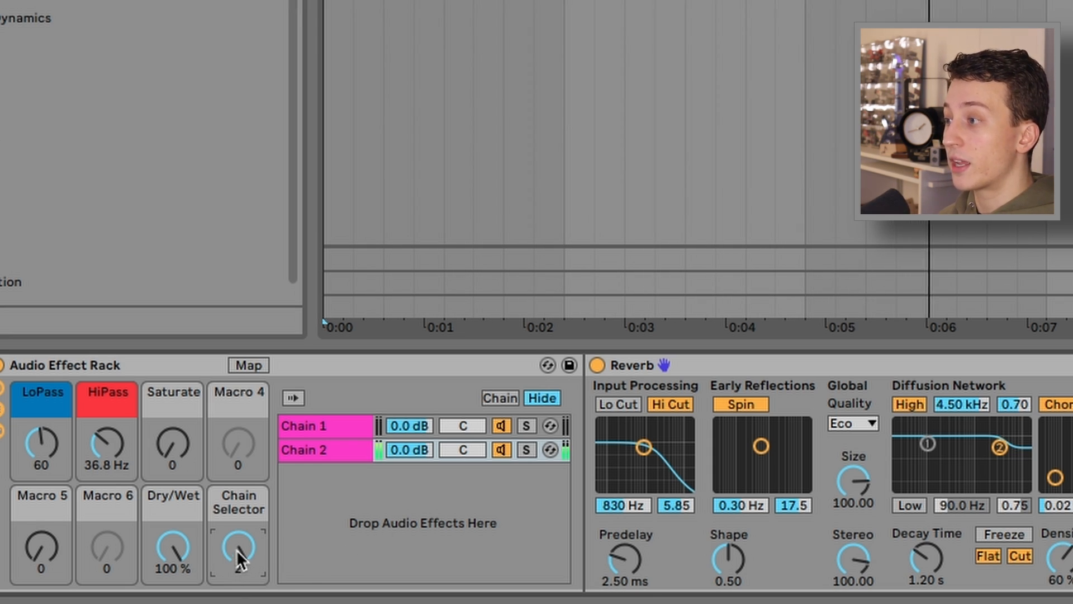
left_click_drag(235, 556, 235, 564)
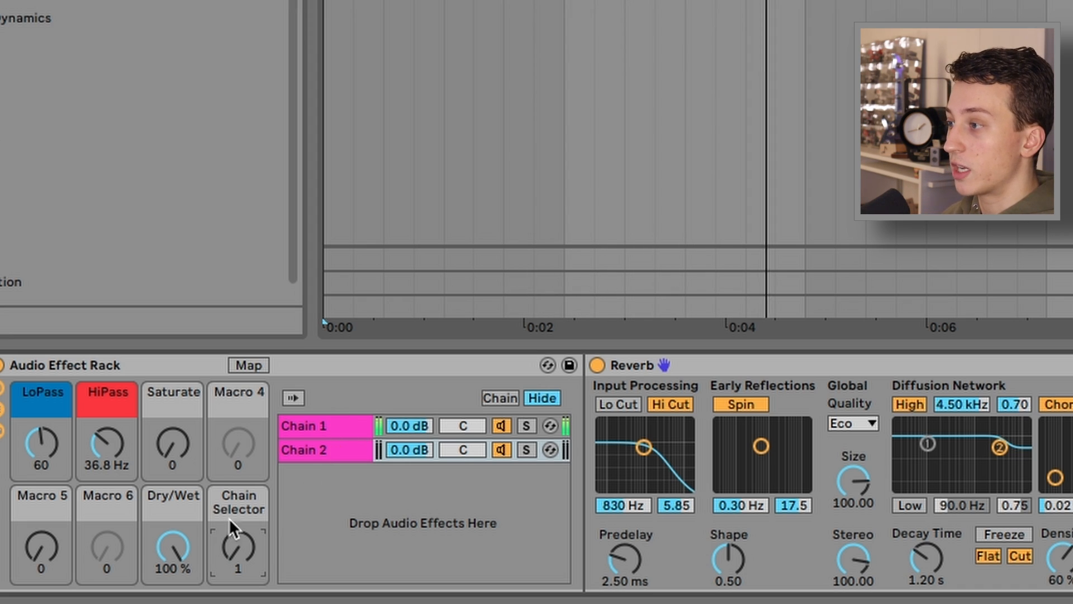
left_click_drag(237, 541, 237, 451)
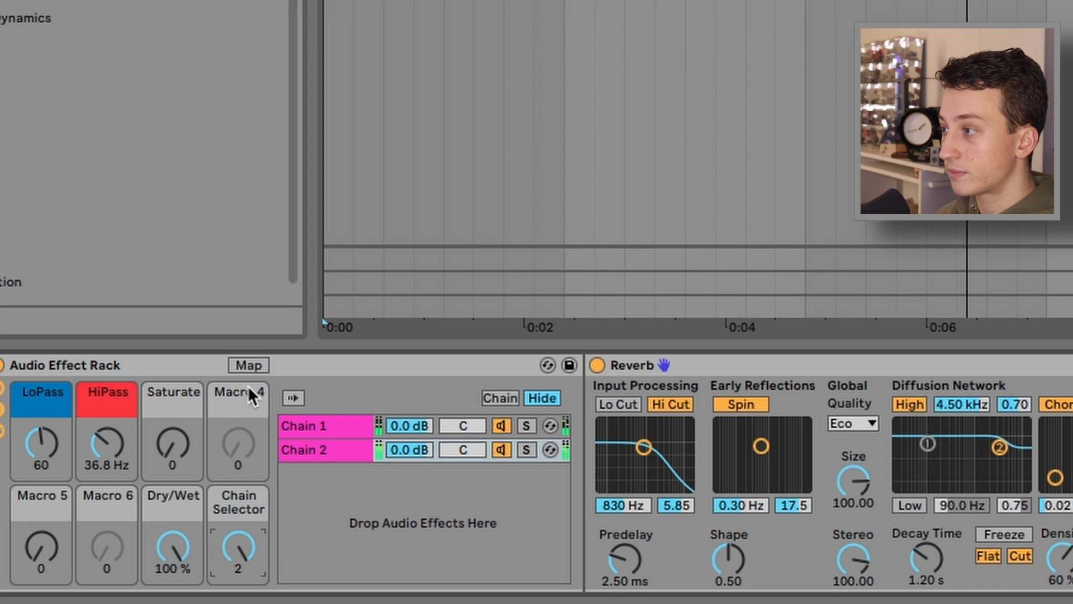
left_click_drag(240, 541, 321, 555)
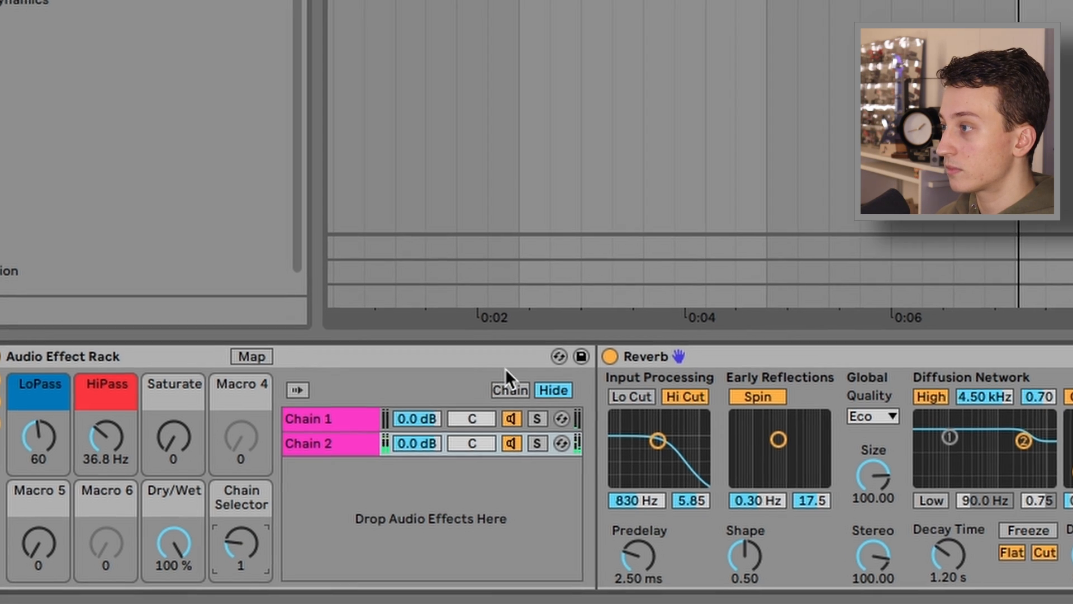
Stretch both chains' zones across positions 1 to 2 with opposing fades, and try the crossfade with the Chain Selector macro
left_click(501, 398)
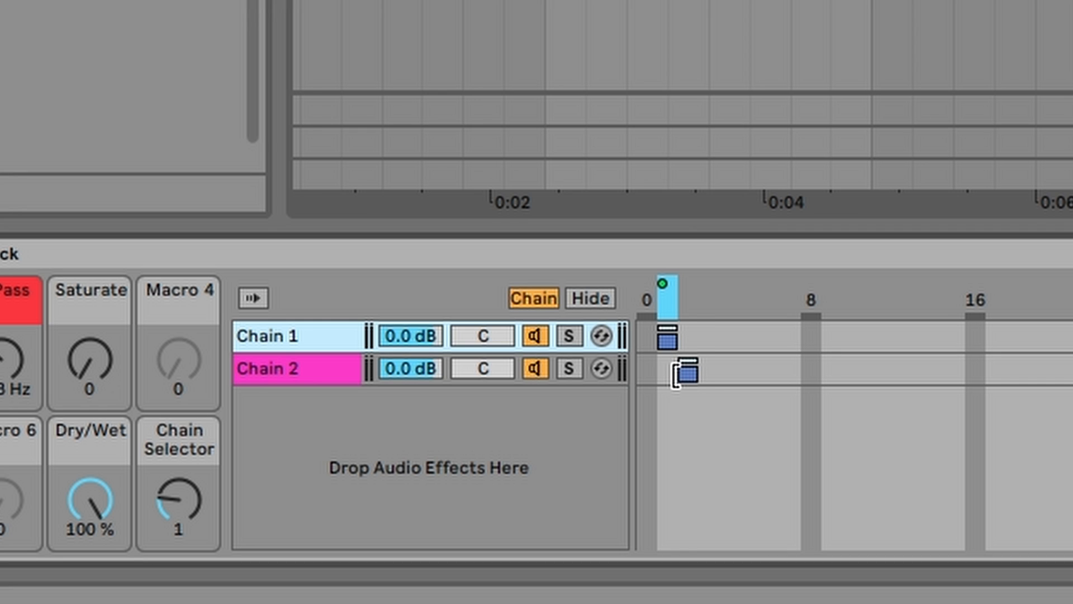
mouse_move(675, 374)
left_mouse_down()
mouse_move(687, 372)
mouse_move(672, 374)
left_mouse_up()
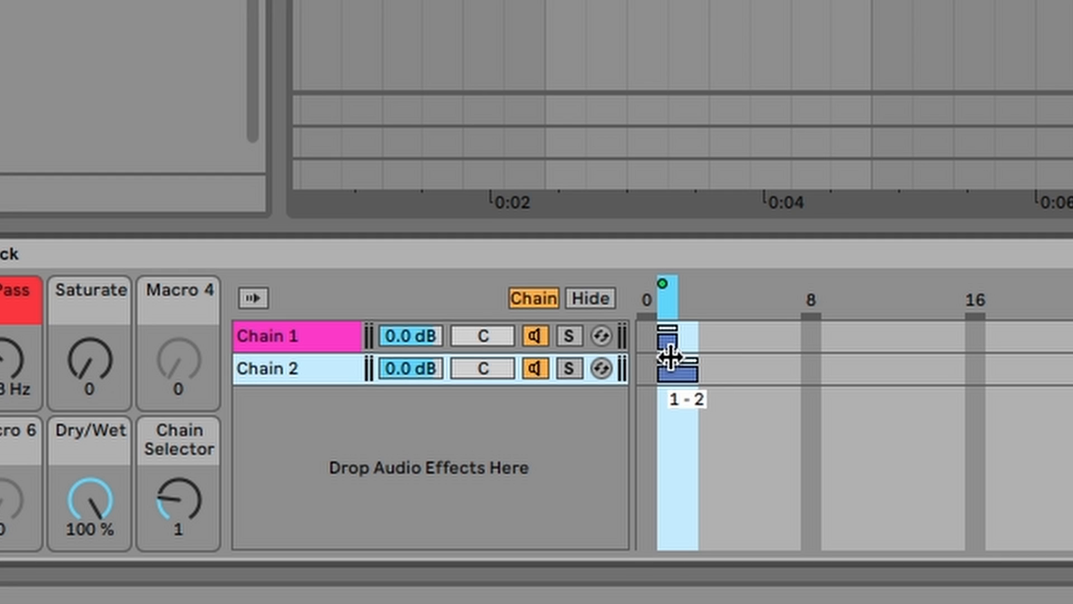
left_click_drag(659, 361, 698, 338)
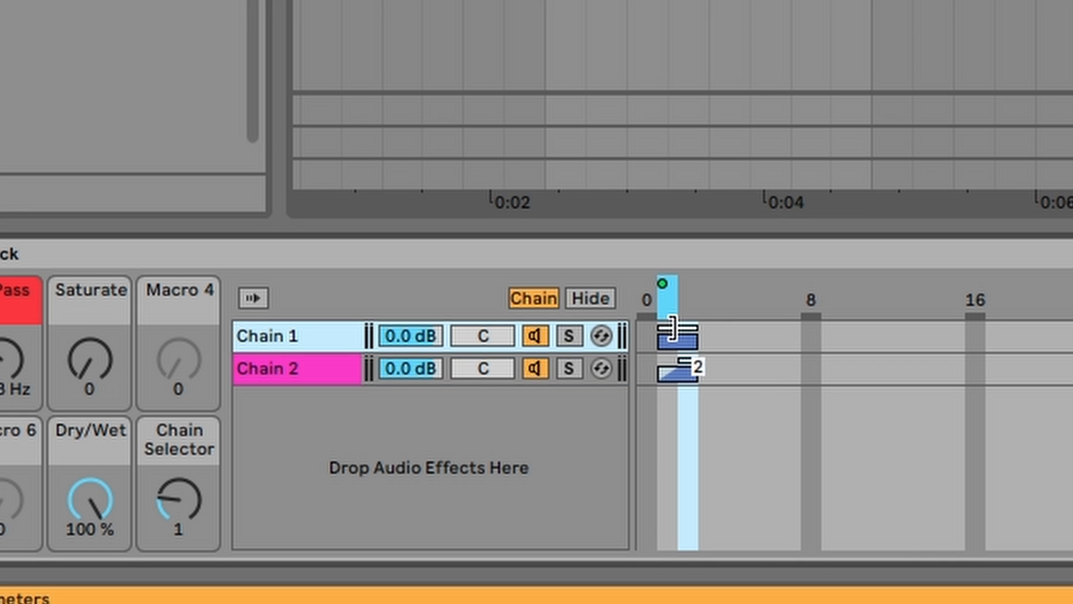
left_click_drag(172, 477, 162, 431)
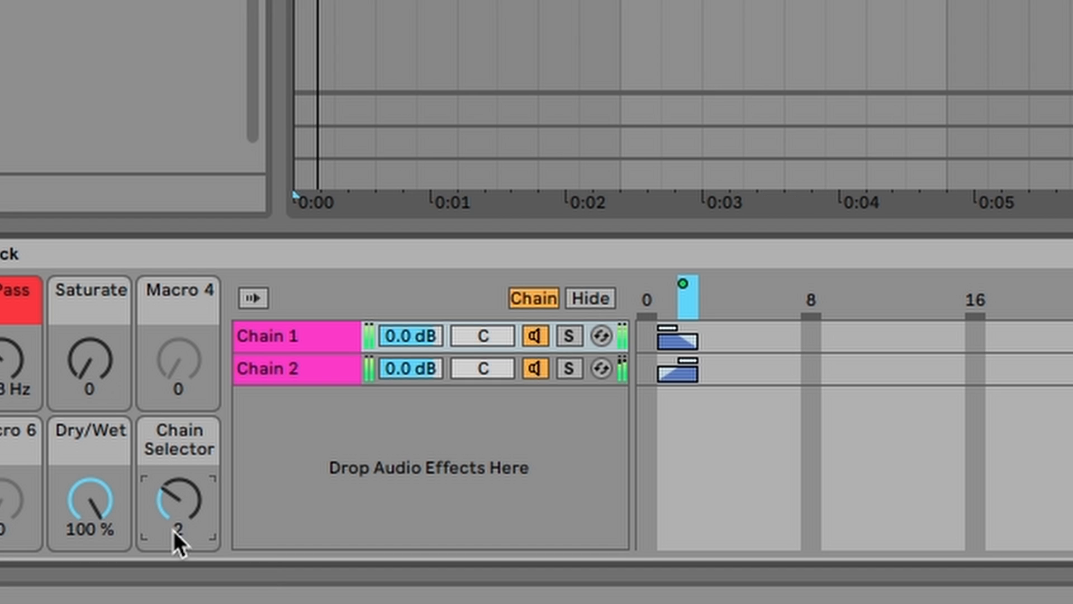
left_click_drag(170, 511, 172, 492)
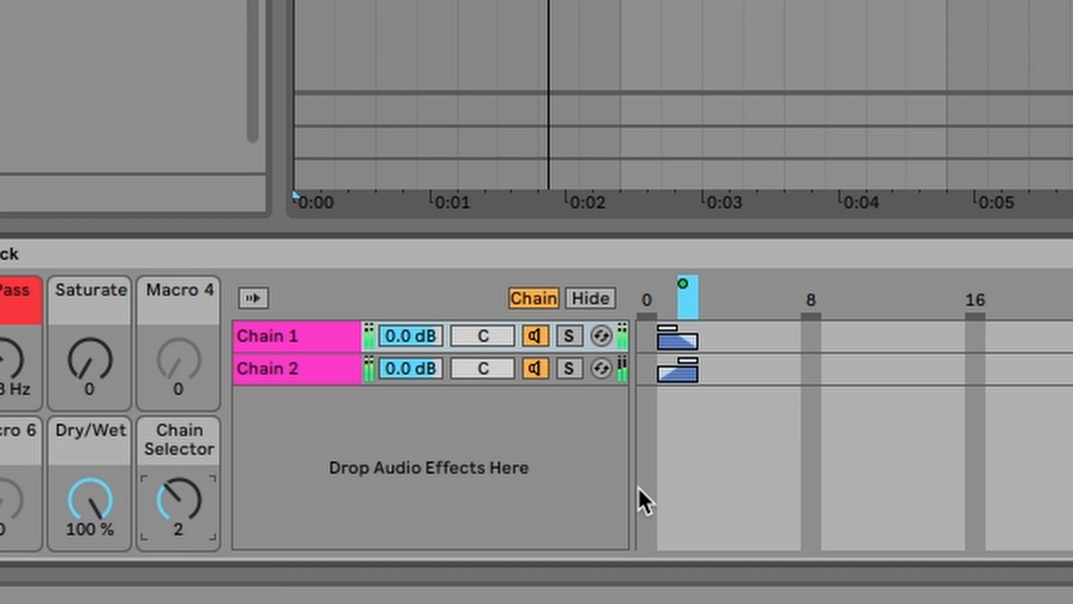
Extend both chains' zones to position 24 and stretch their opposing fades across the full 1 to 24 range
left_click(691, 377)
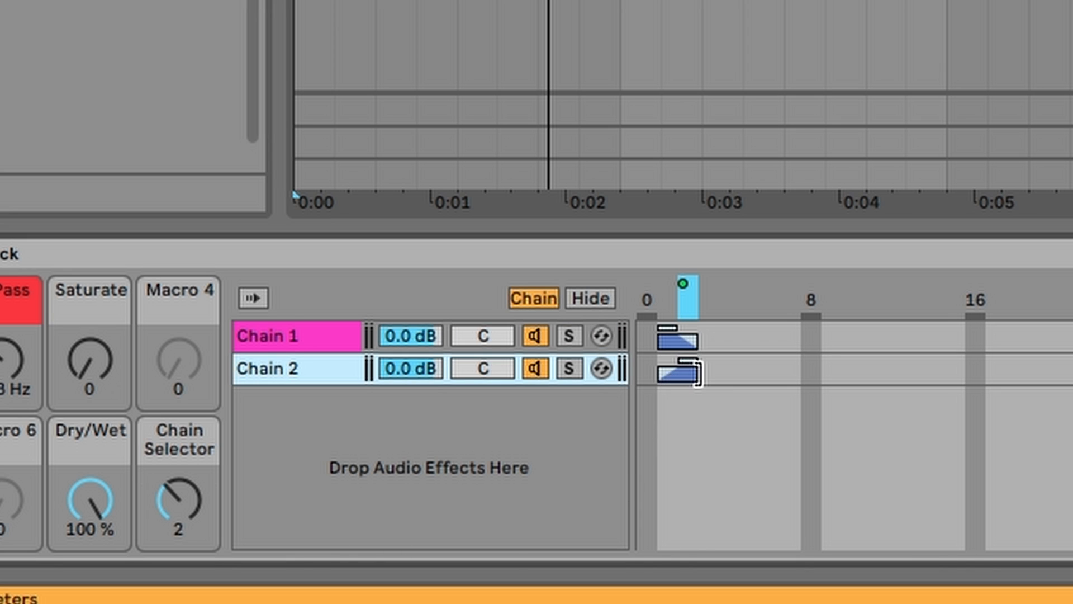
left_click_drag(697, 371, 1062, 372)
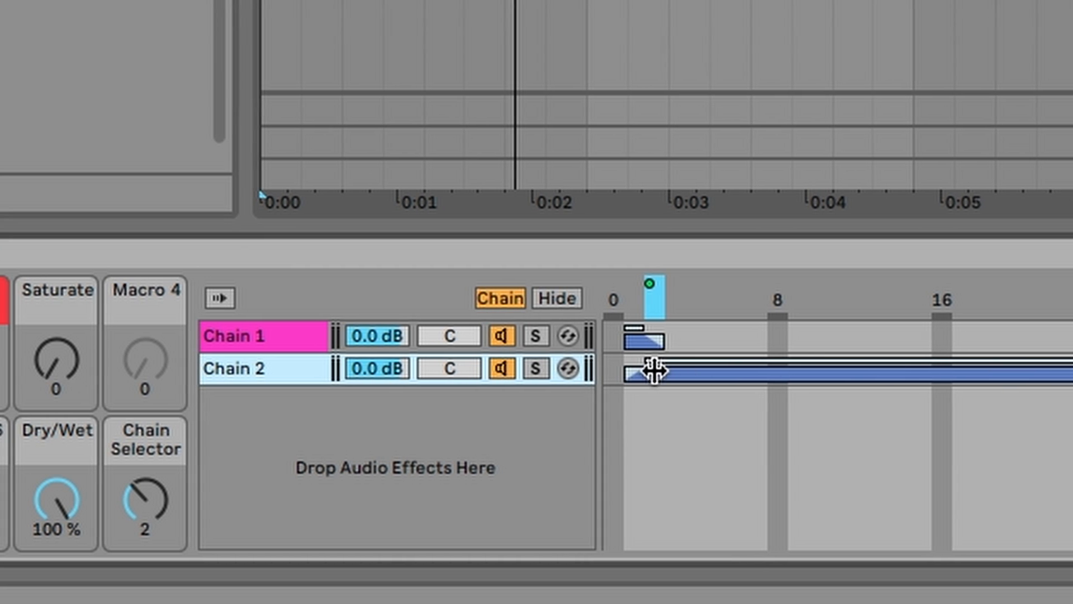
left_click_drag(1018, 371, 1031, 371)
left_click_drag(571, 361, 700, 360)
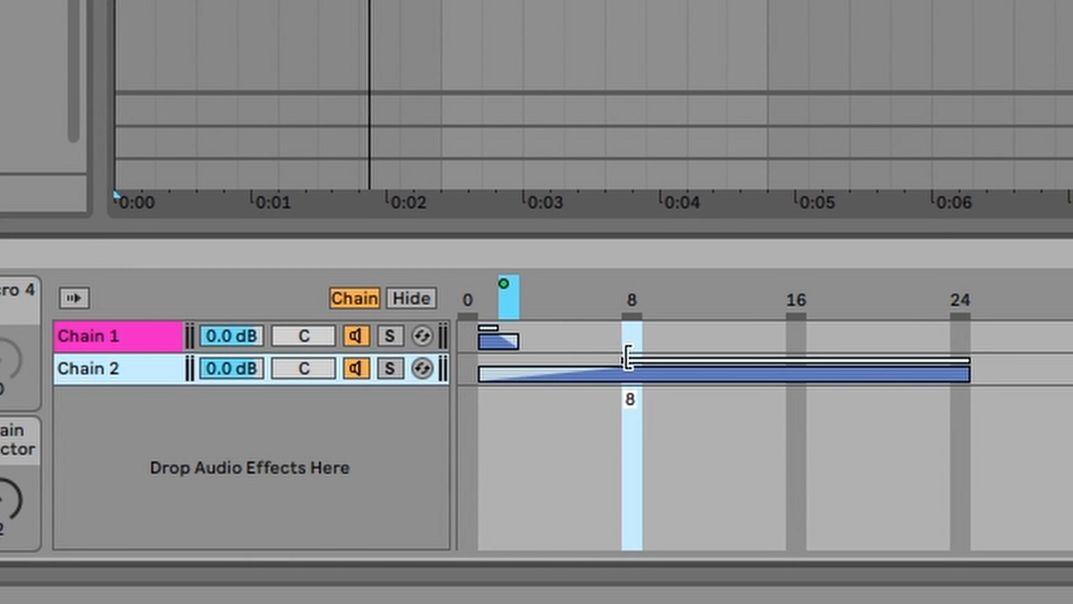
left_click_drag(627, 359, 695, 359)
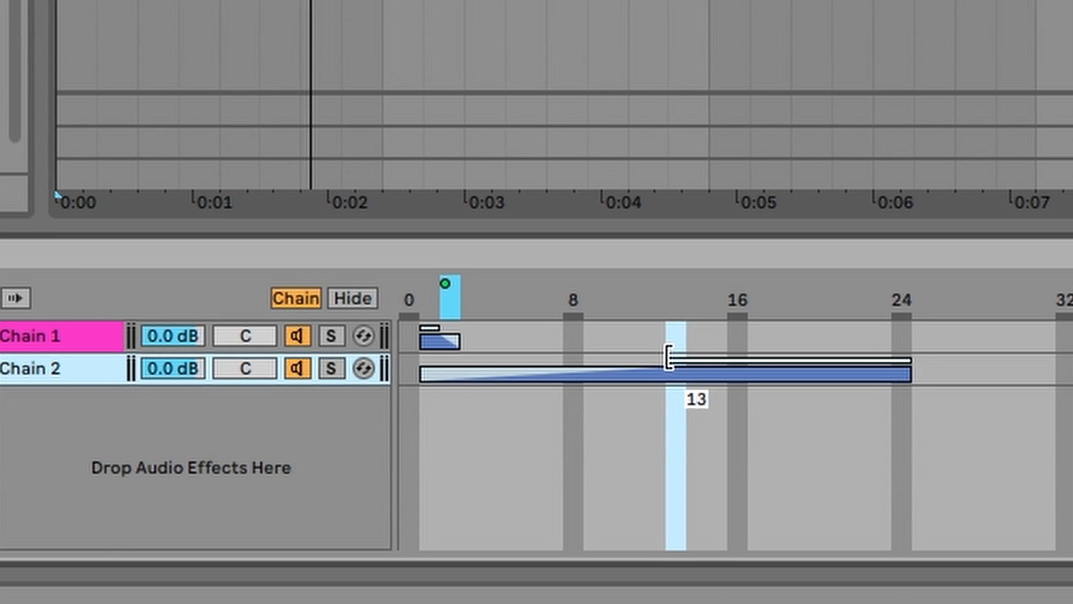
left_click_drag(459, 335, 240, 350)
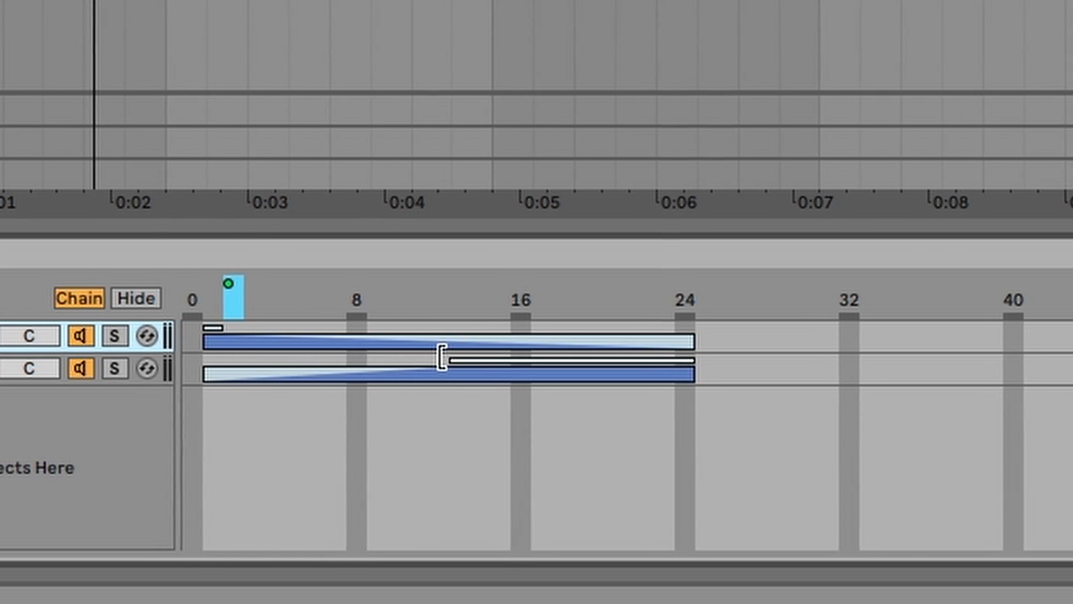
left_click_drag(417, 361, 682, 361)
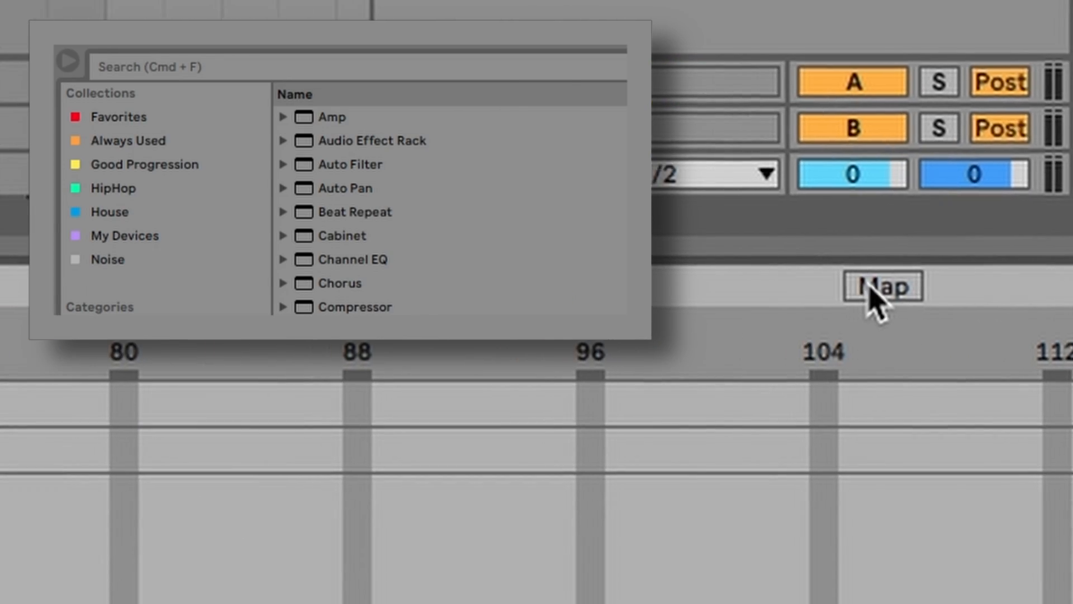
Set the maximum of the Chain Selector macro mapping to 24 and turn that macro down to 1
left_click(875, 286)
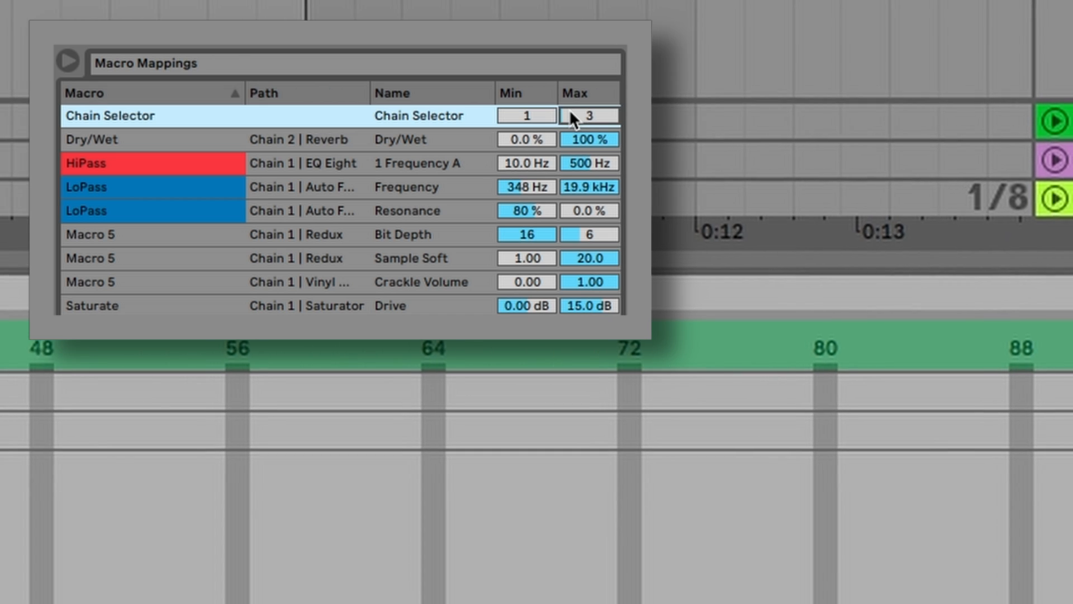
left_click_drag(569, 109, 569, 109)
left_click(108, 502)
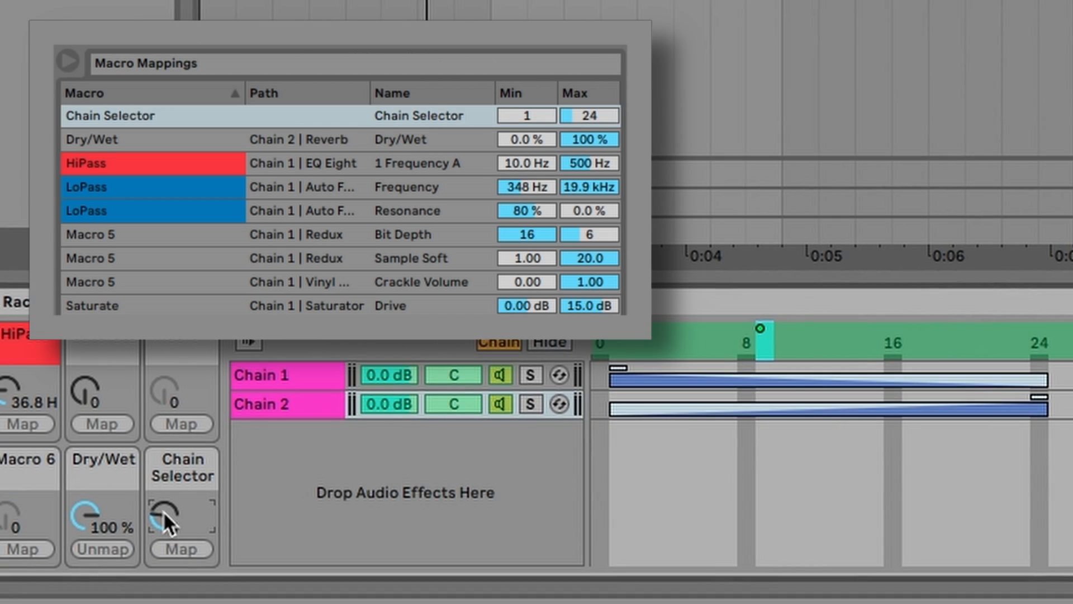
left_click_drag(163, 511, 170, 592)
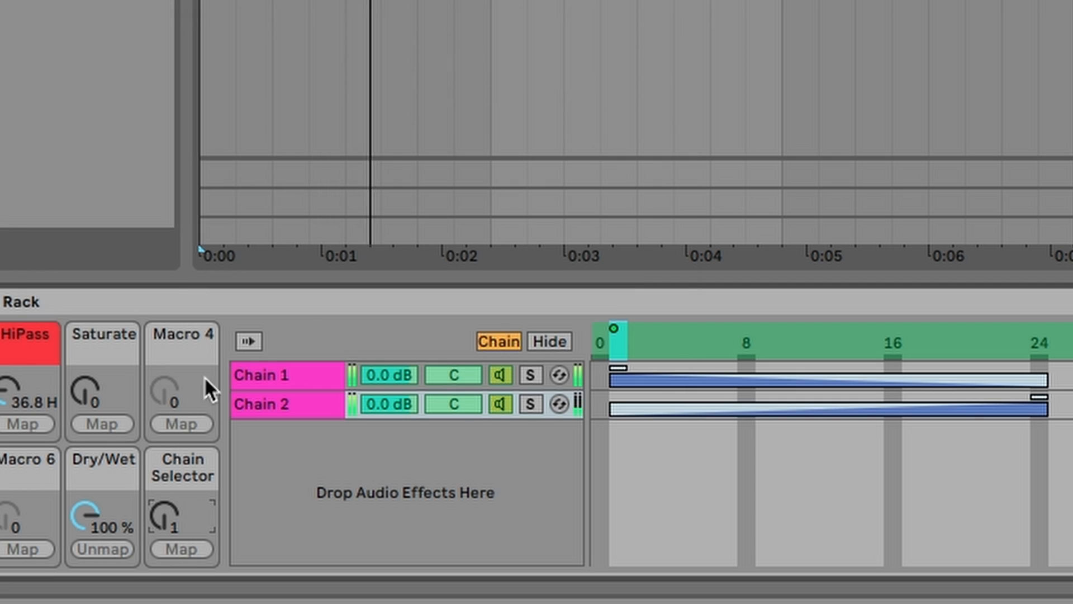
During playback, set the HiPass macro to 28.7 Hz, LoPass to 42 and Macro 5 to 48 for Chain 1
left_click(290, 379)
mouse_move(7, 412)
left_mouse_down()
mouse_move(6, 423)
mouse_move(0, 417)
left_mouse_up()
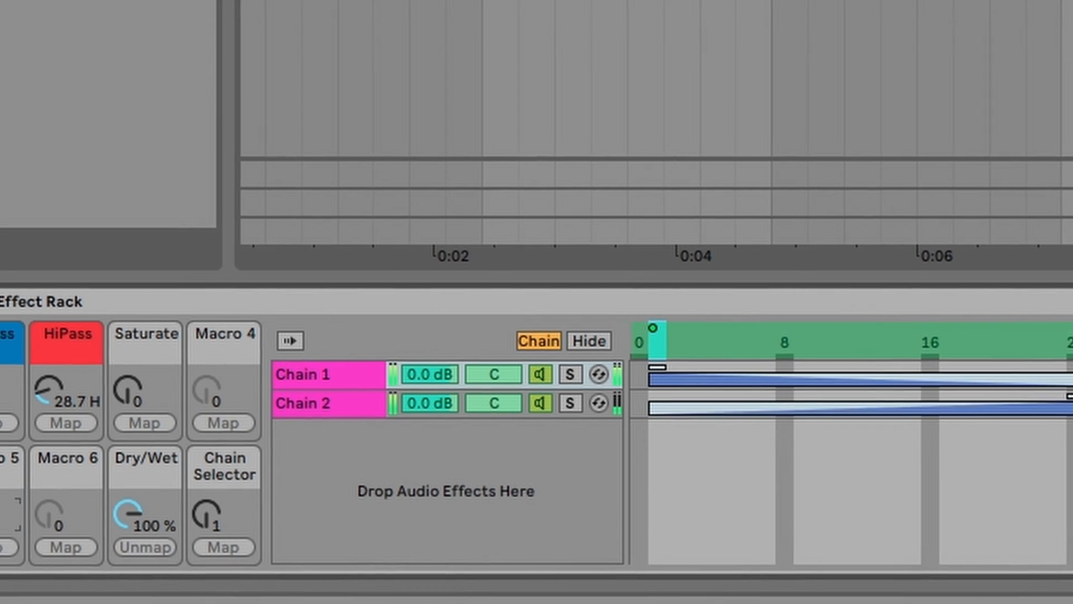
left_click_drag(48, 448, 49, 445)
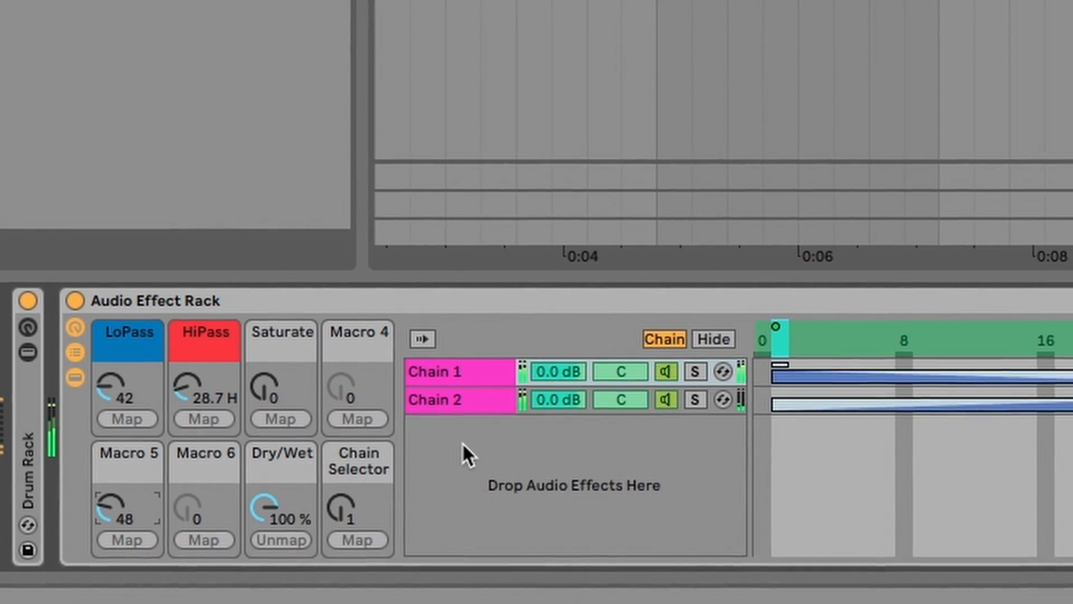
Raise the Chain Selector macro to blend from Chain 1 towards Chain 2, and turn up the Saturate macro
left_click(301, 511)
left_click_drag(364, 507, 406, 386)
left_click_drag(293, 384, 321, 319)
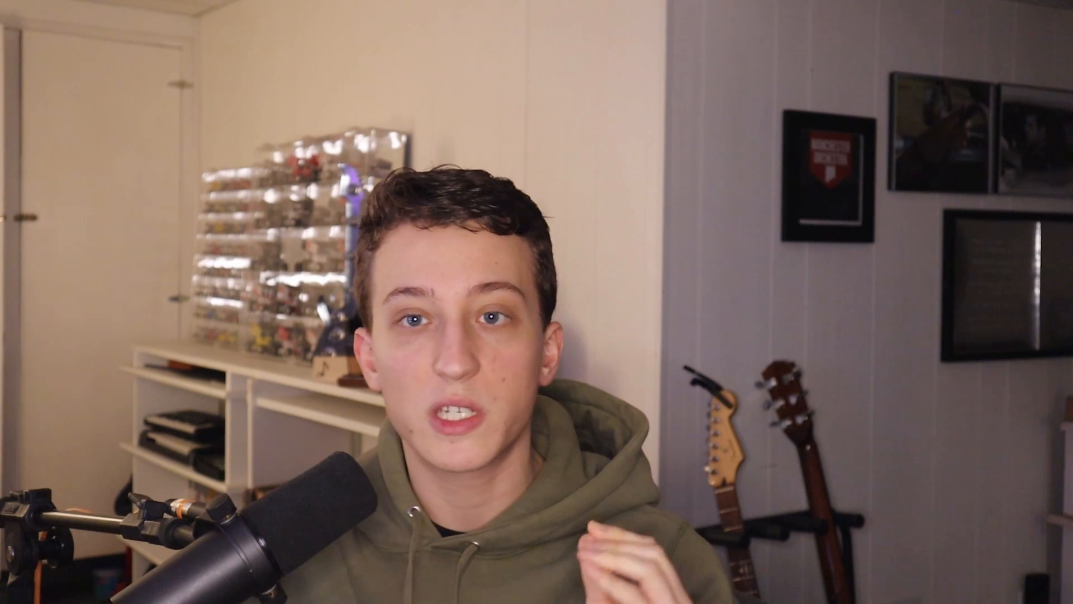